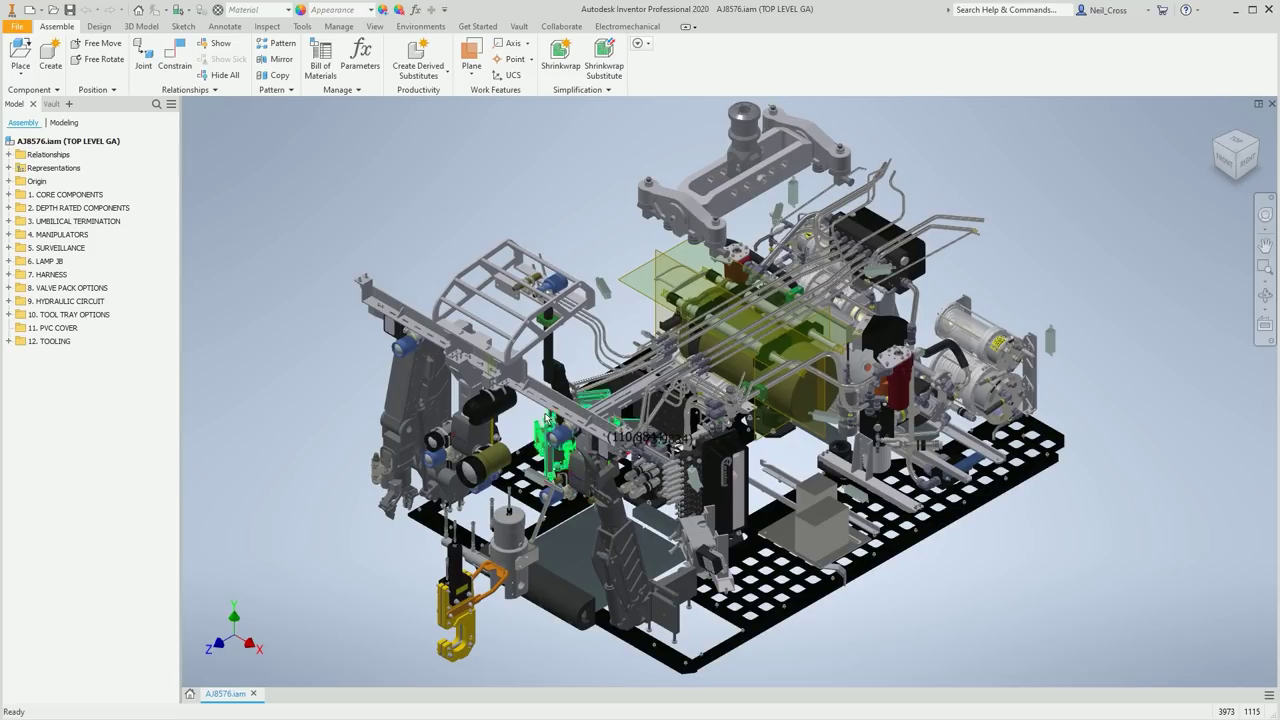
Create a new Standard.ipt part and start a 2D sketch on a plane.
key("ctrl+n")
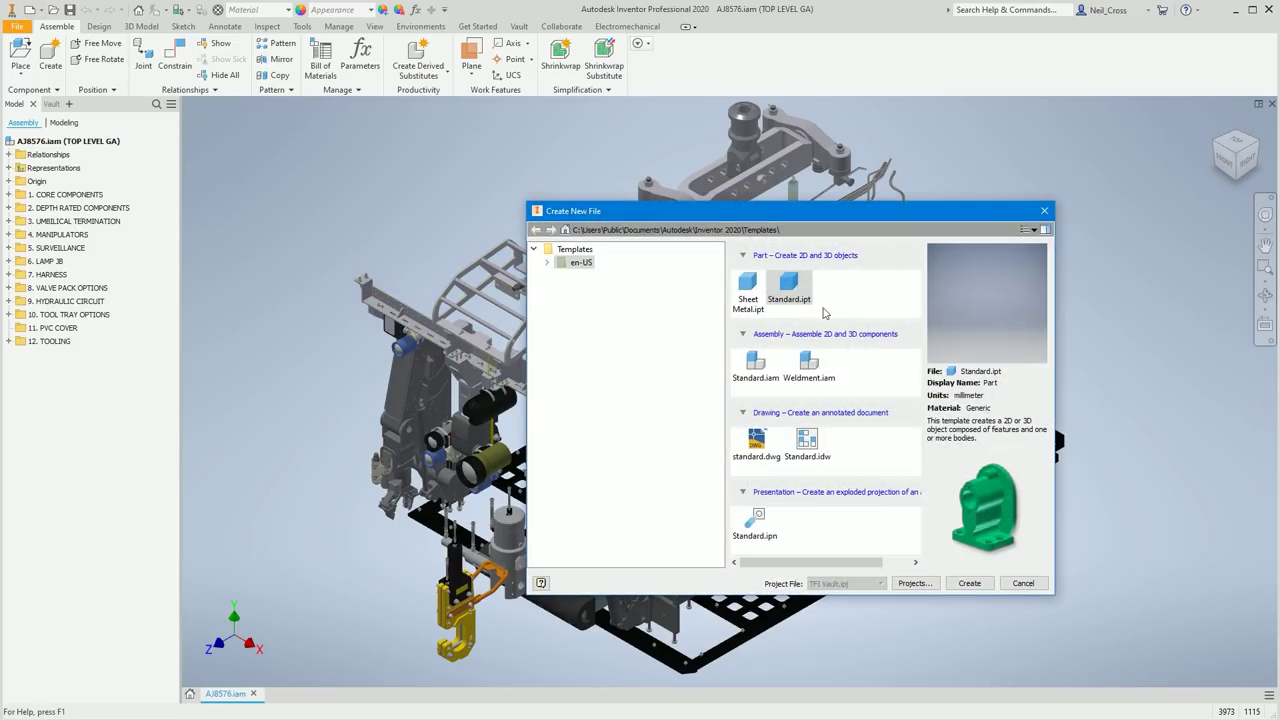
double_click(789, 287)
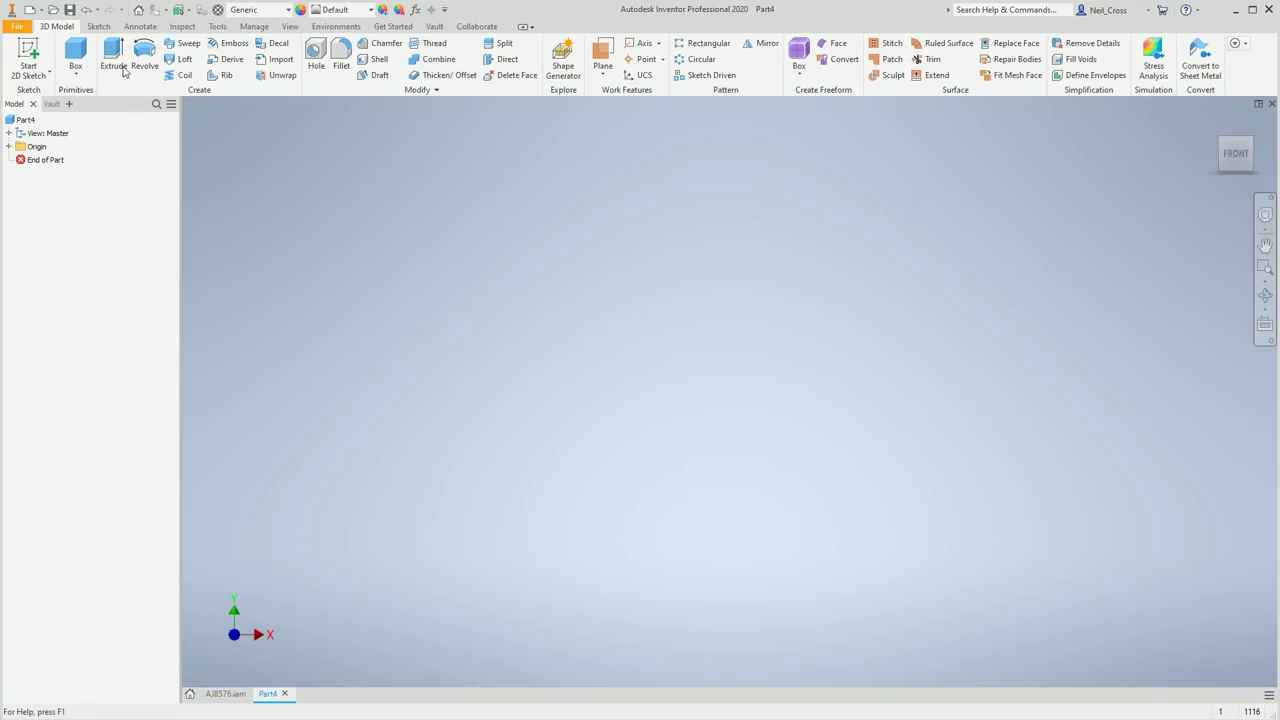
left_click(28, 52)
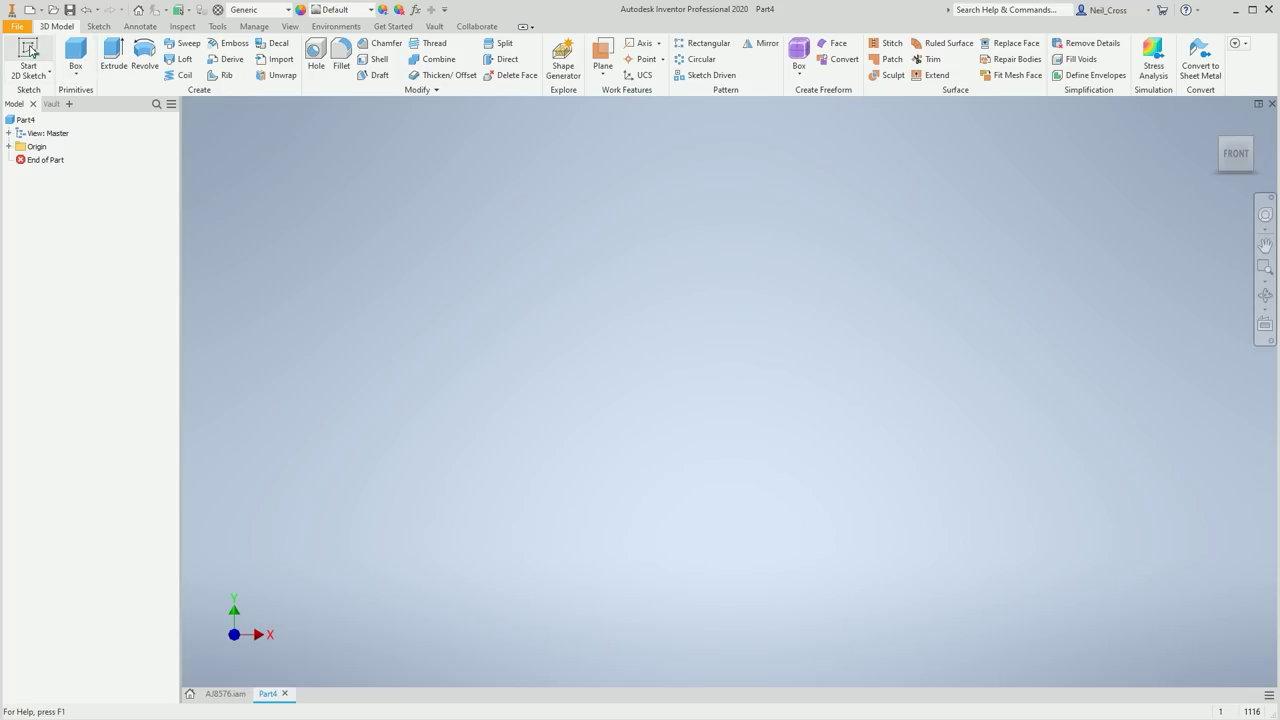
left_click(663, 240)
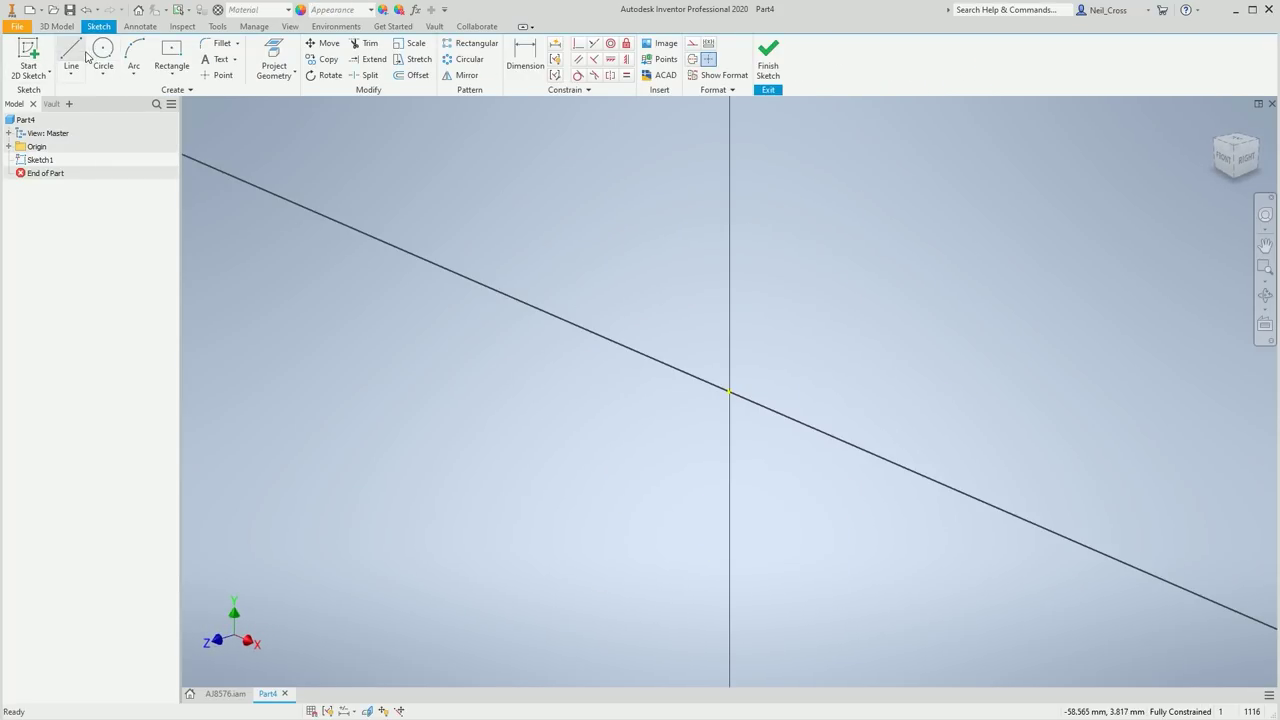
Draw a 28 × 15 mm center rectangle at the origin.
left_click(171, 55)
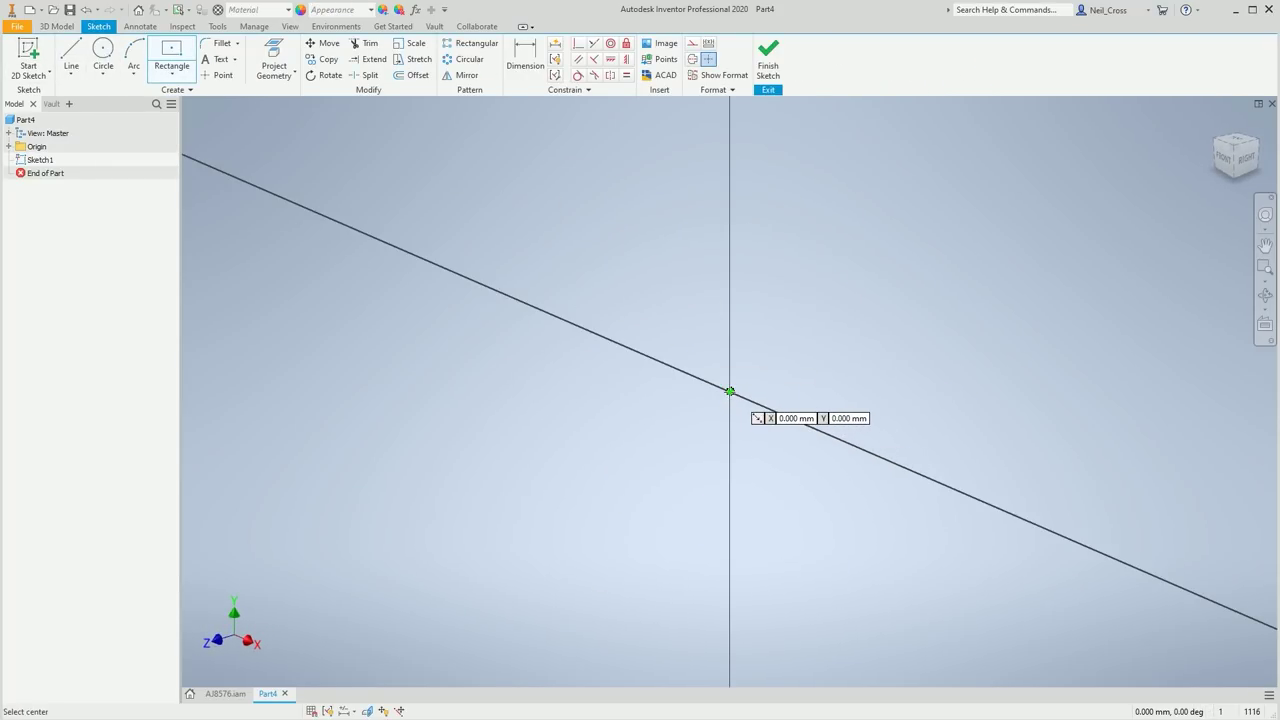
left_click(730, 391)
type("28")
key("Tab")
type("158")
key("BackSpace")
key("Return")
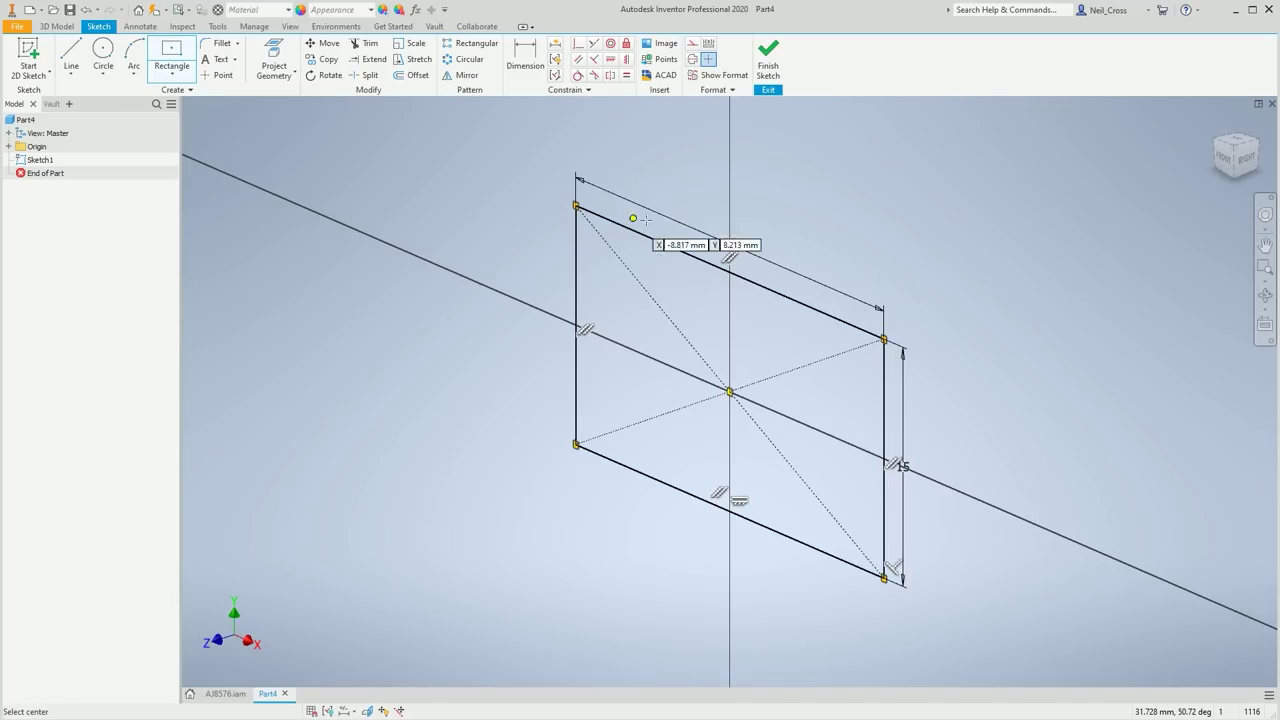
Extrude the rectangle 0.5 mm into a thin plate.
key("e")
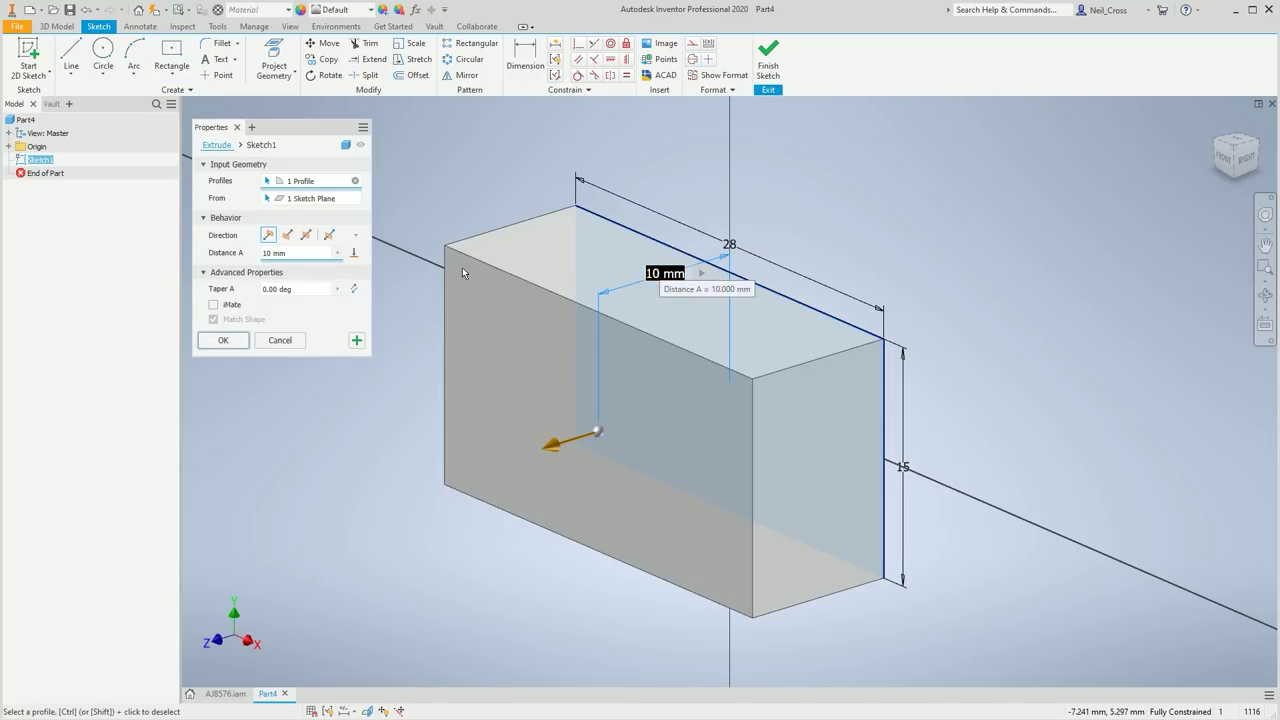
left_click(320, 258)
type("0.5")
left_click(223, 340)
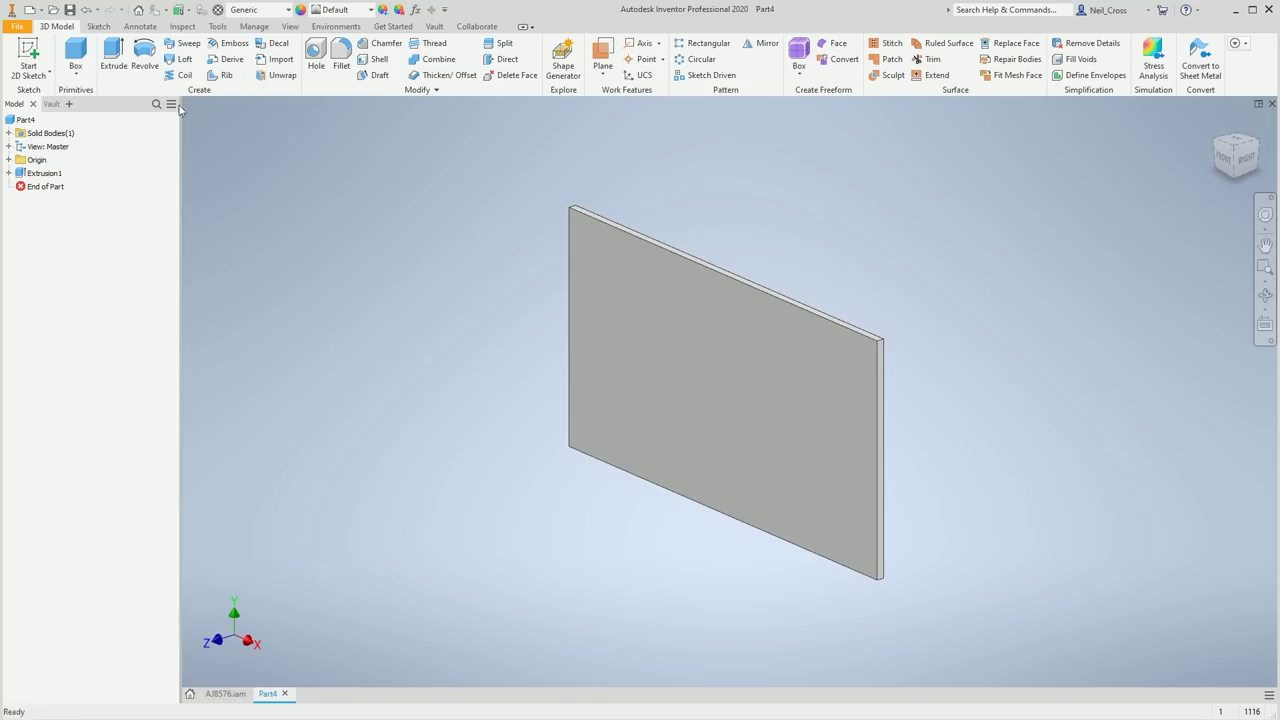
Run a Vault Find Duplicates search on Part4.
right_click(18, 118)
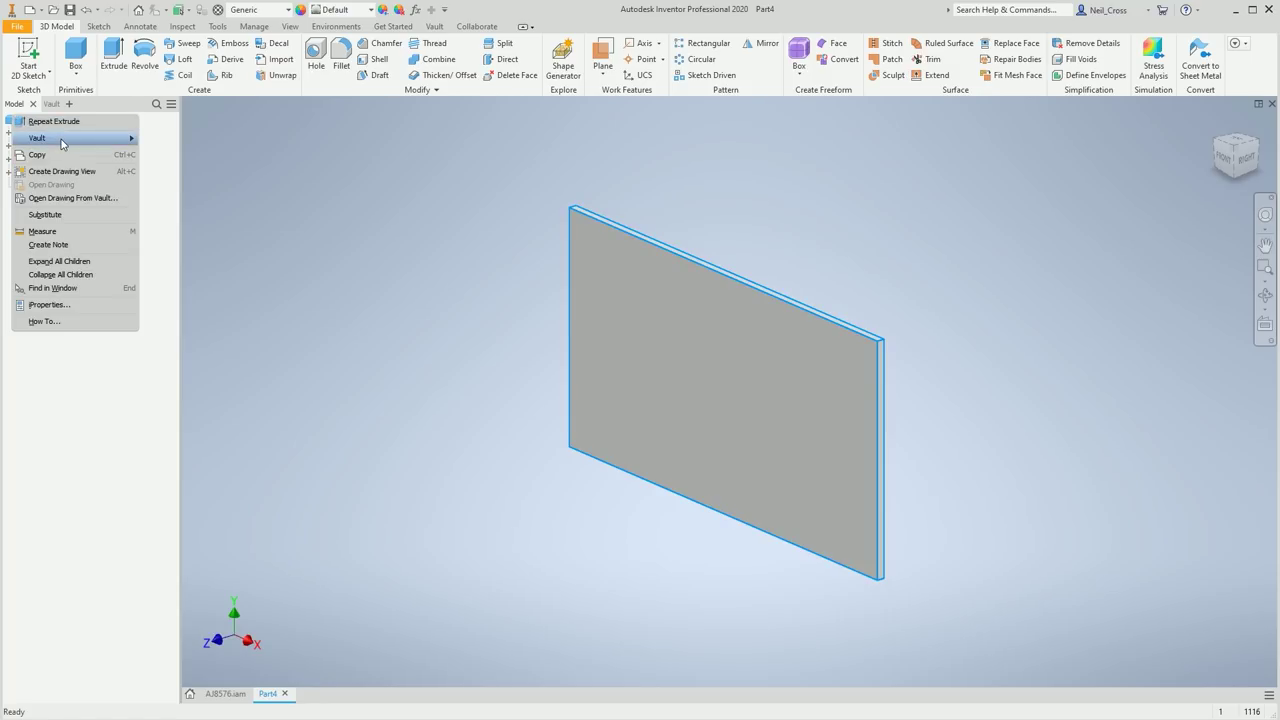
mouse_move(63, 145)
left_click(190, 236)
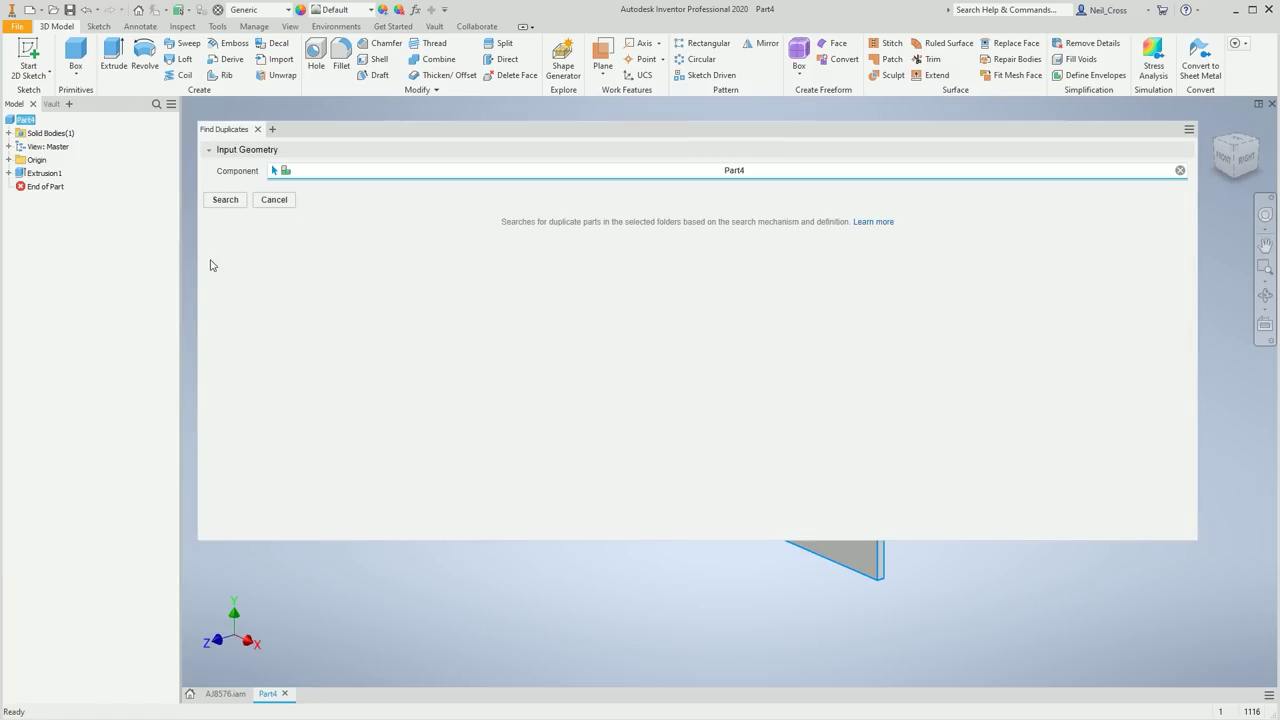
left_click(225, 200)
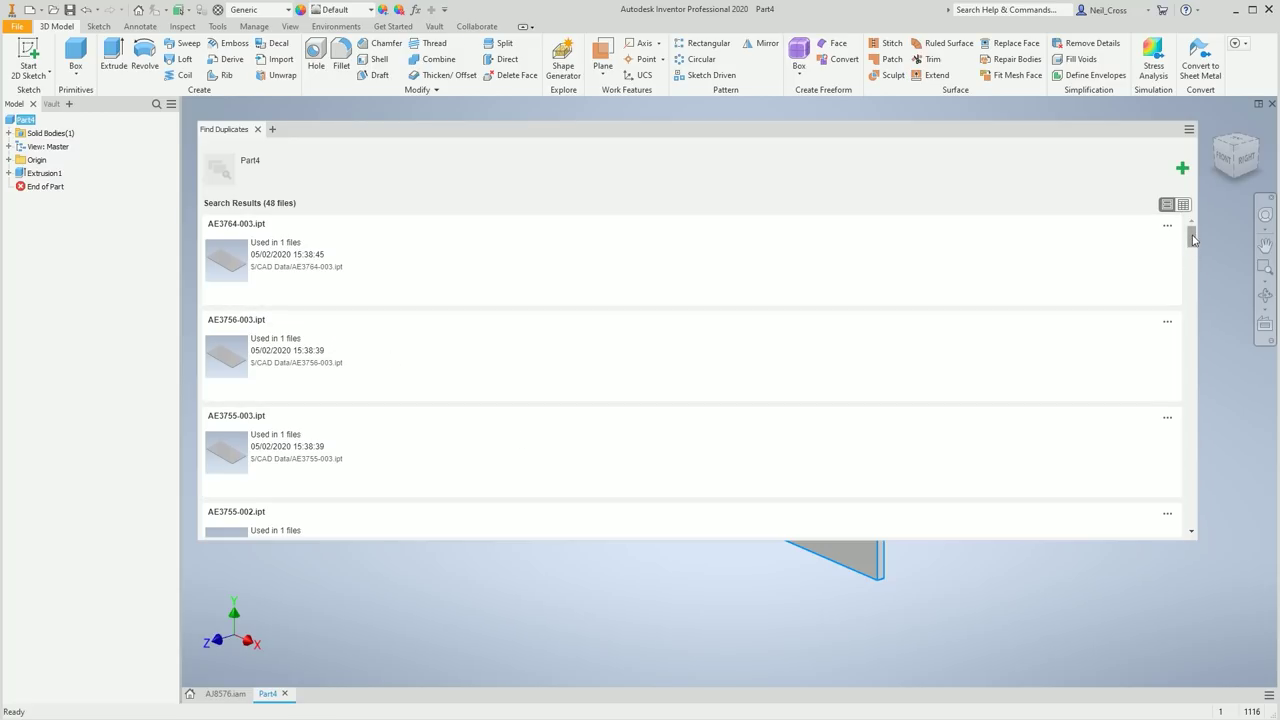
Scroll through the 48 matching results and open the AE3768-002.ipt result's actions.
mouse_move(1191, 237)
left_mouse_down()
mouse_move(1222, 531)
mouse_move(1201, 218)
left_mouse_up()
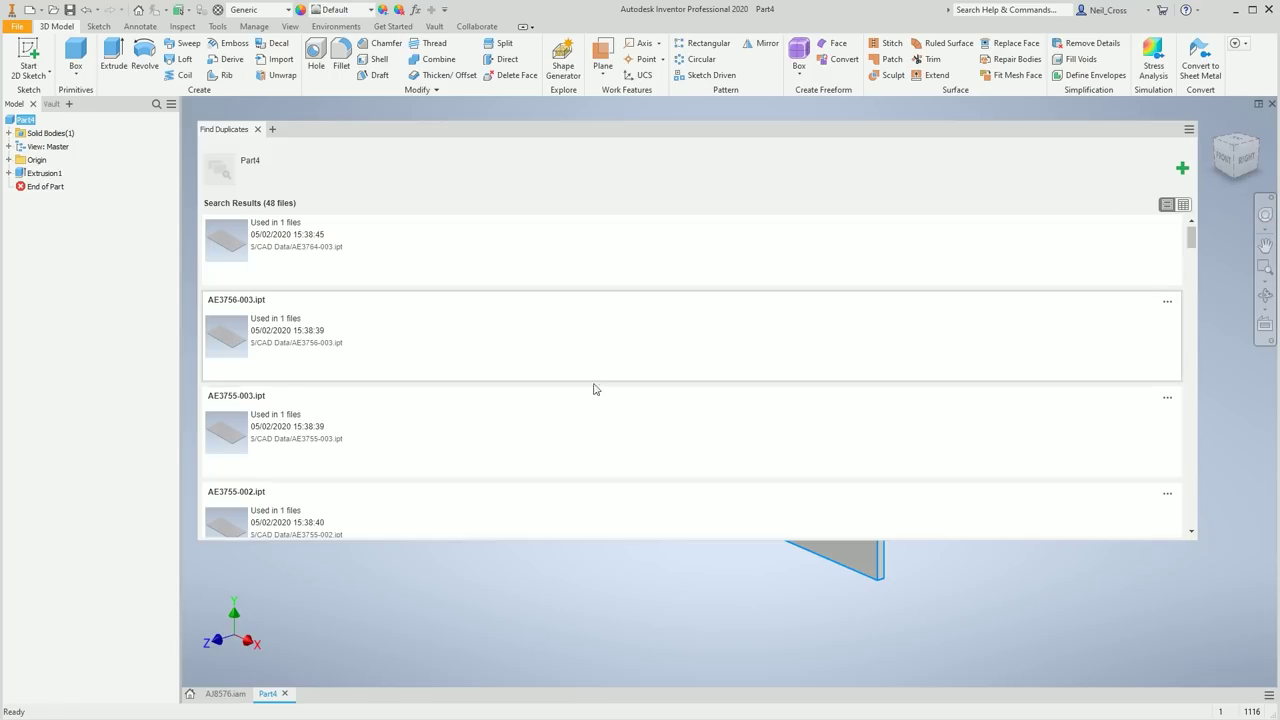
scroll(606, 395, "up", 1)
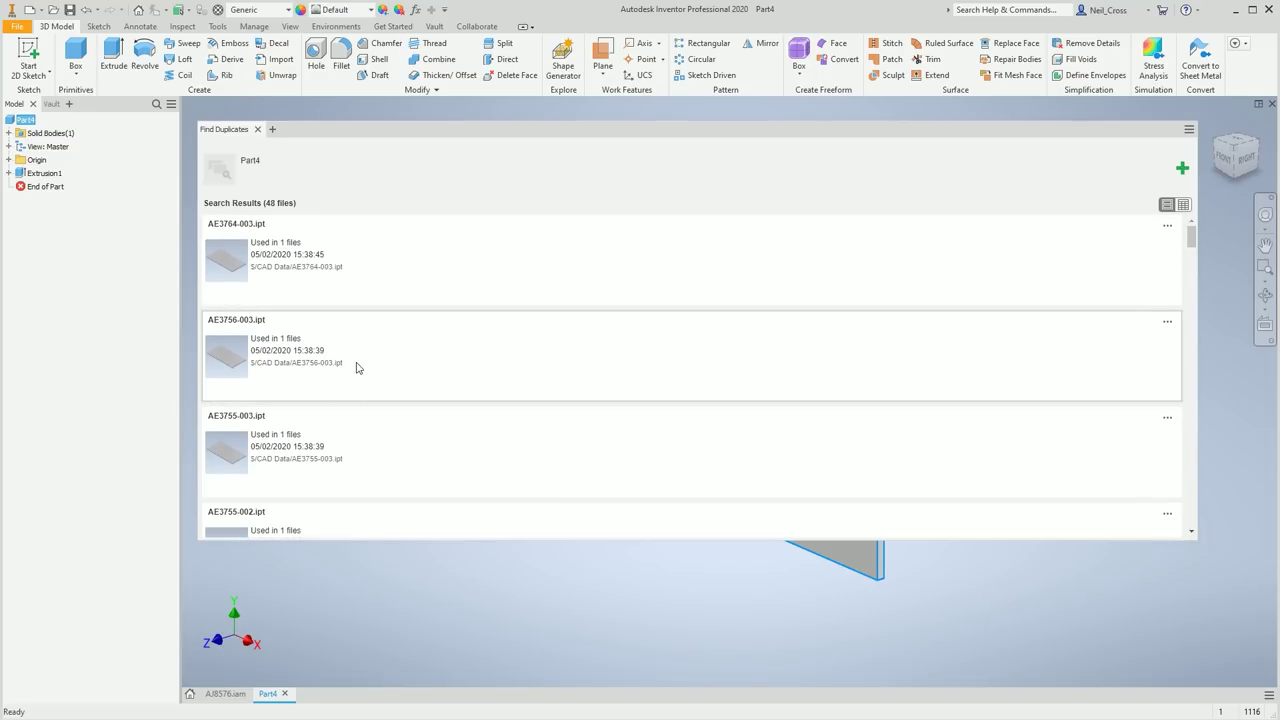
scroll(358, 380, "down", 10)
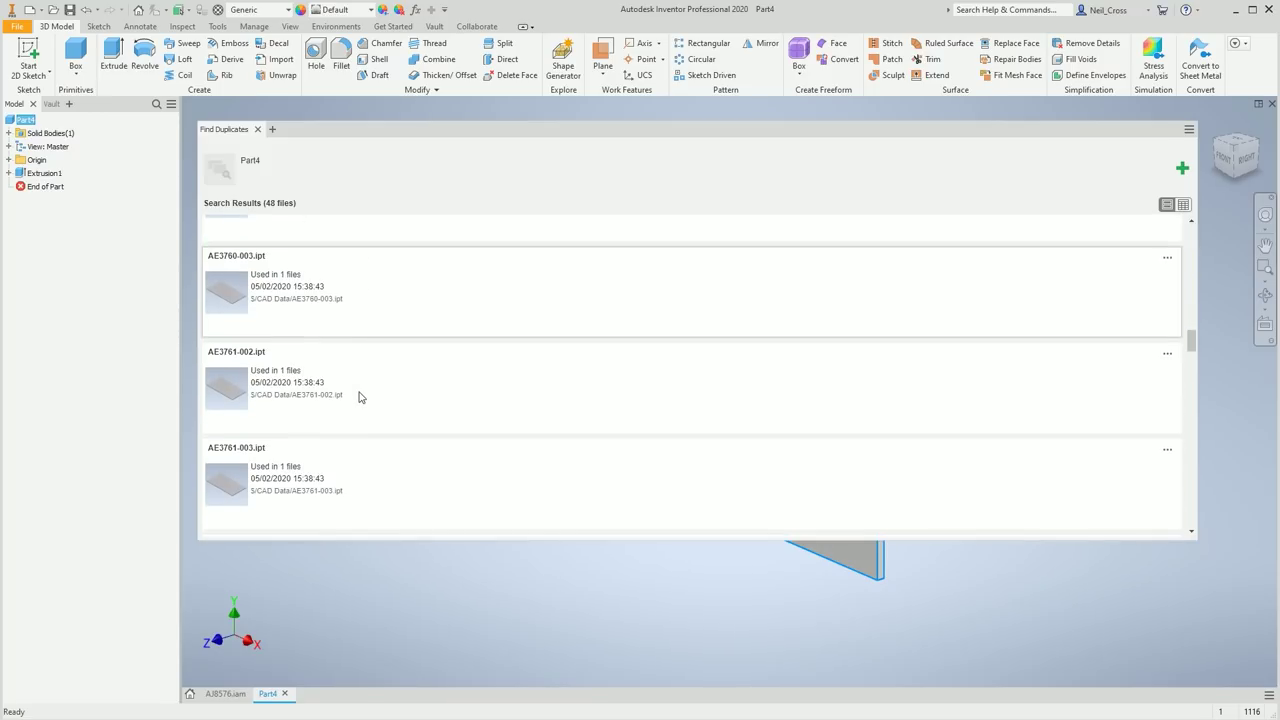
scroll(358, 400, "down", 10)
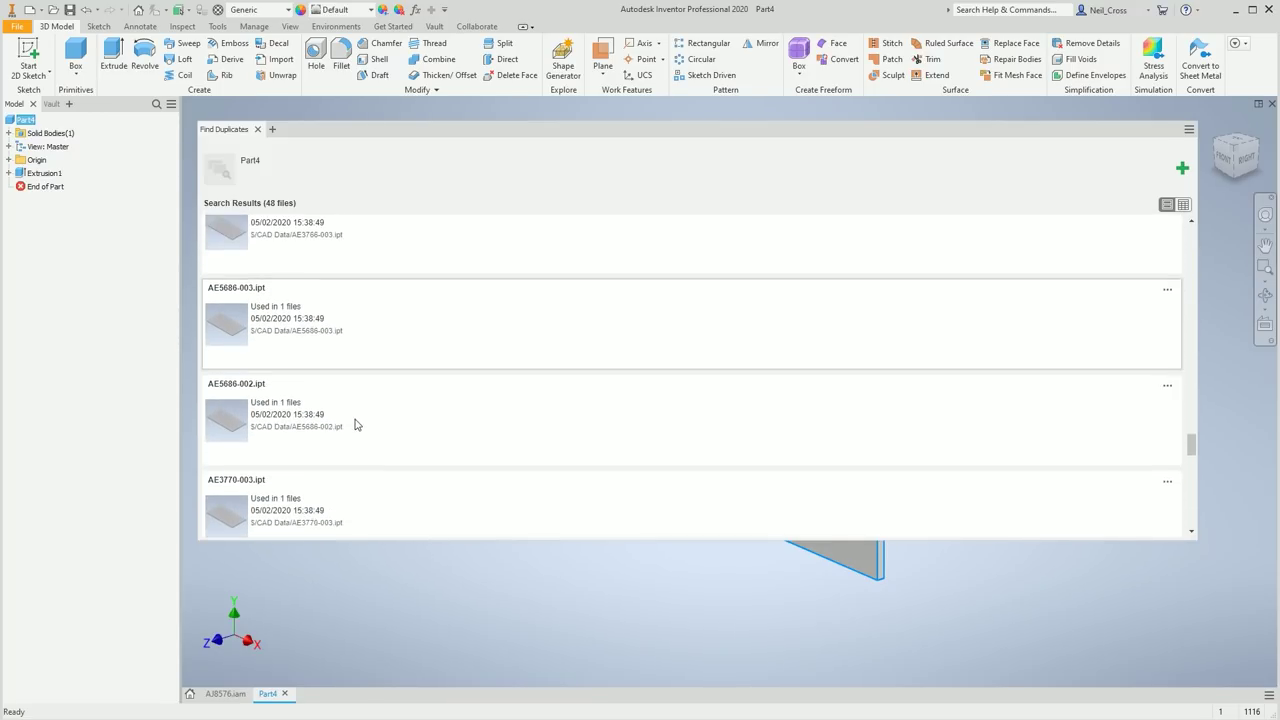
scroll(355, 425, "down", 10)
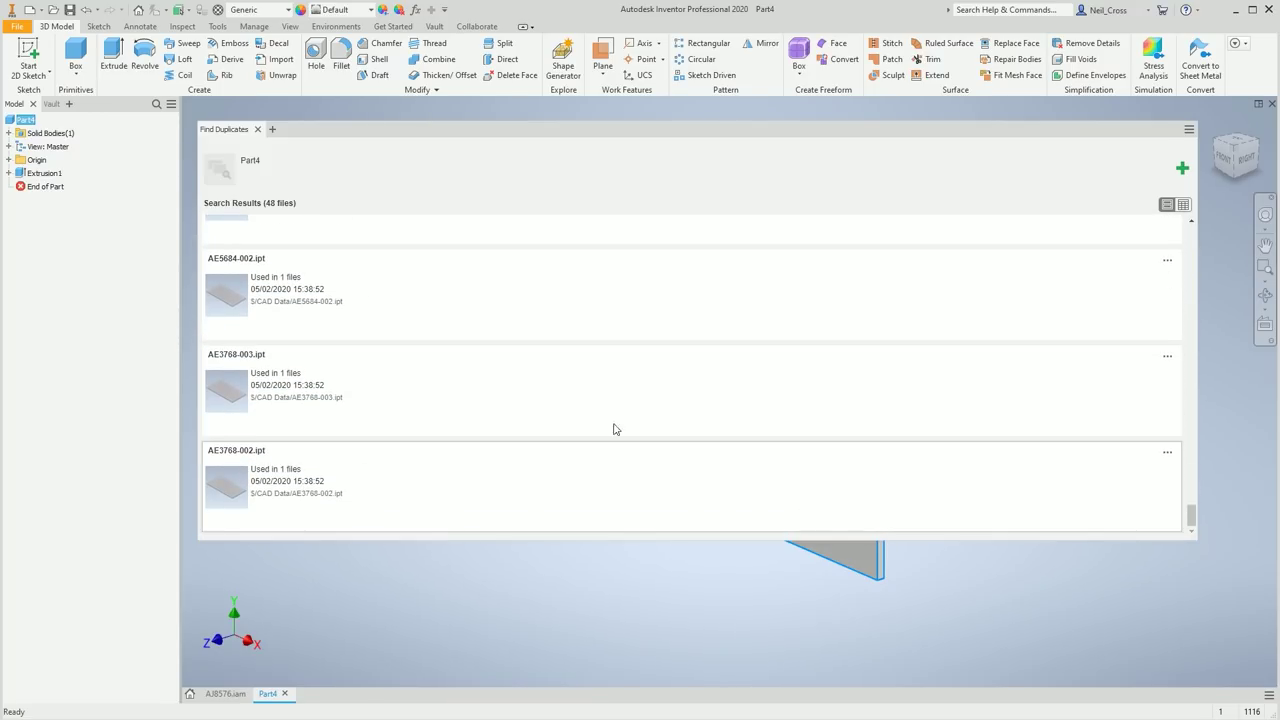
left_click(1166, 454)
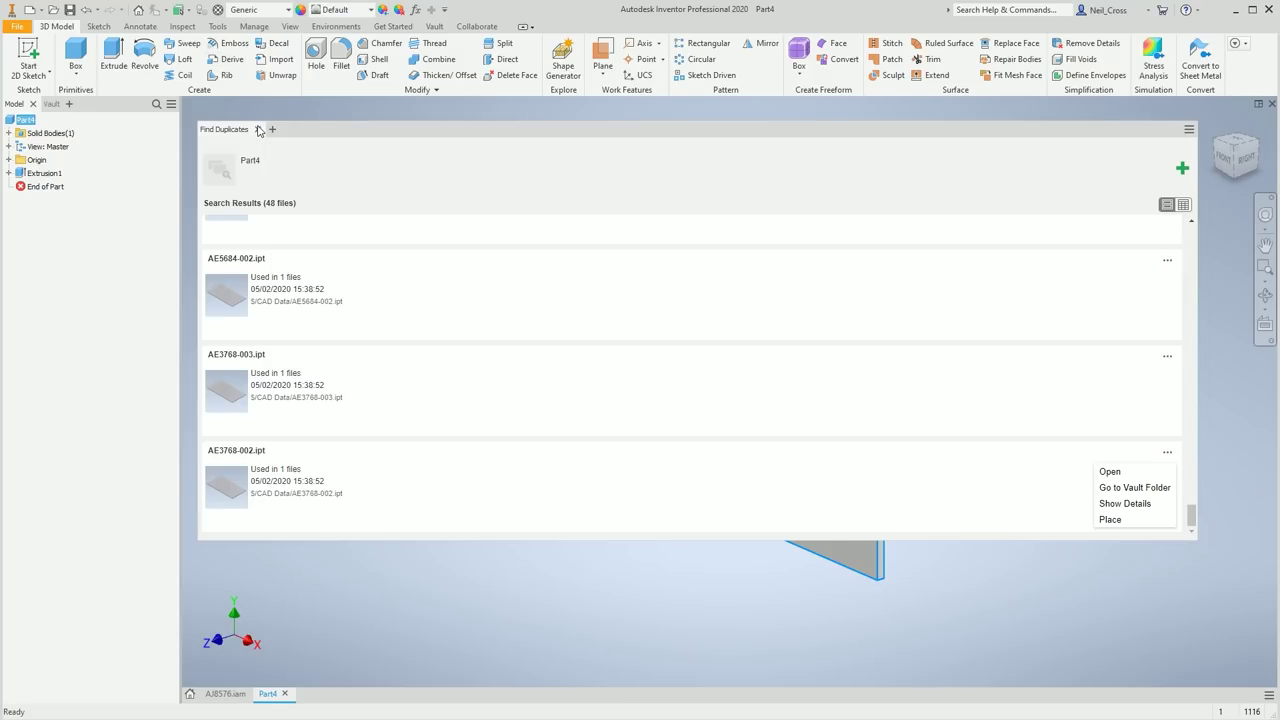
Close the Find Duplicates results panel.
left_click(259, 130)
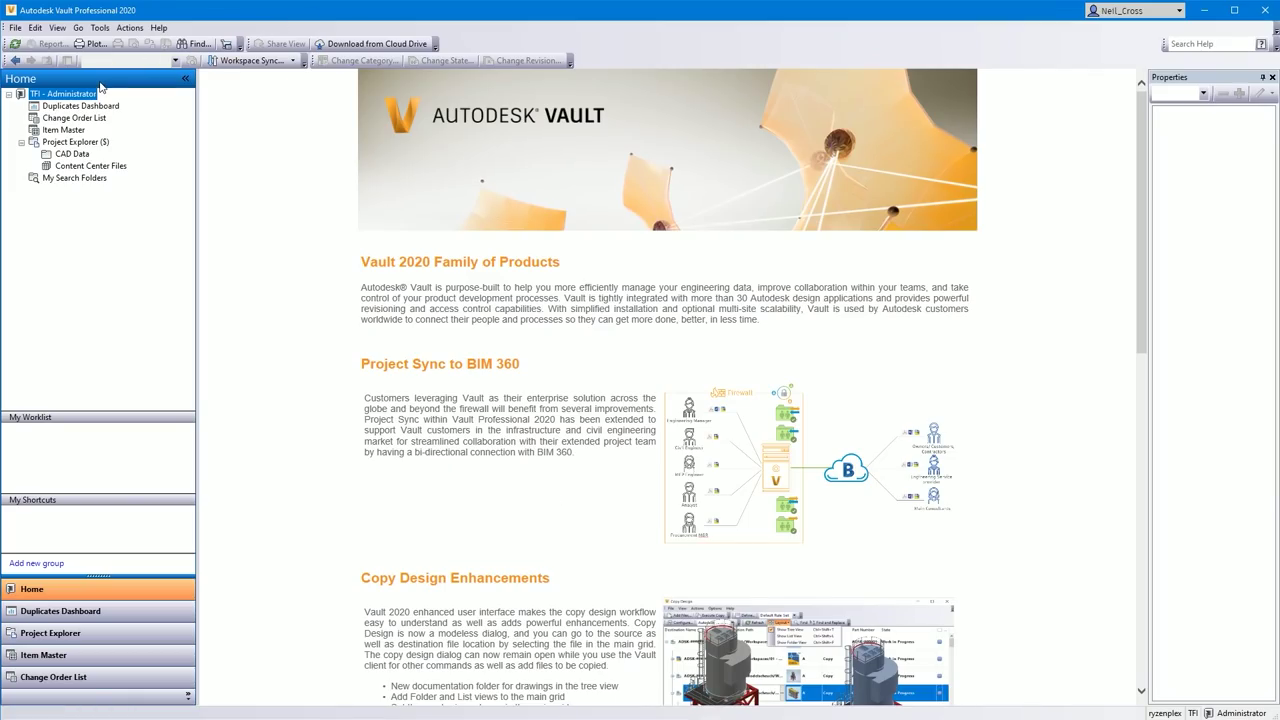
left_click(100, 27)
mouse_move(150, 110)
left_click(280, 107)
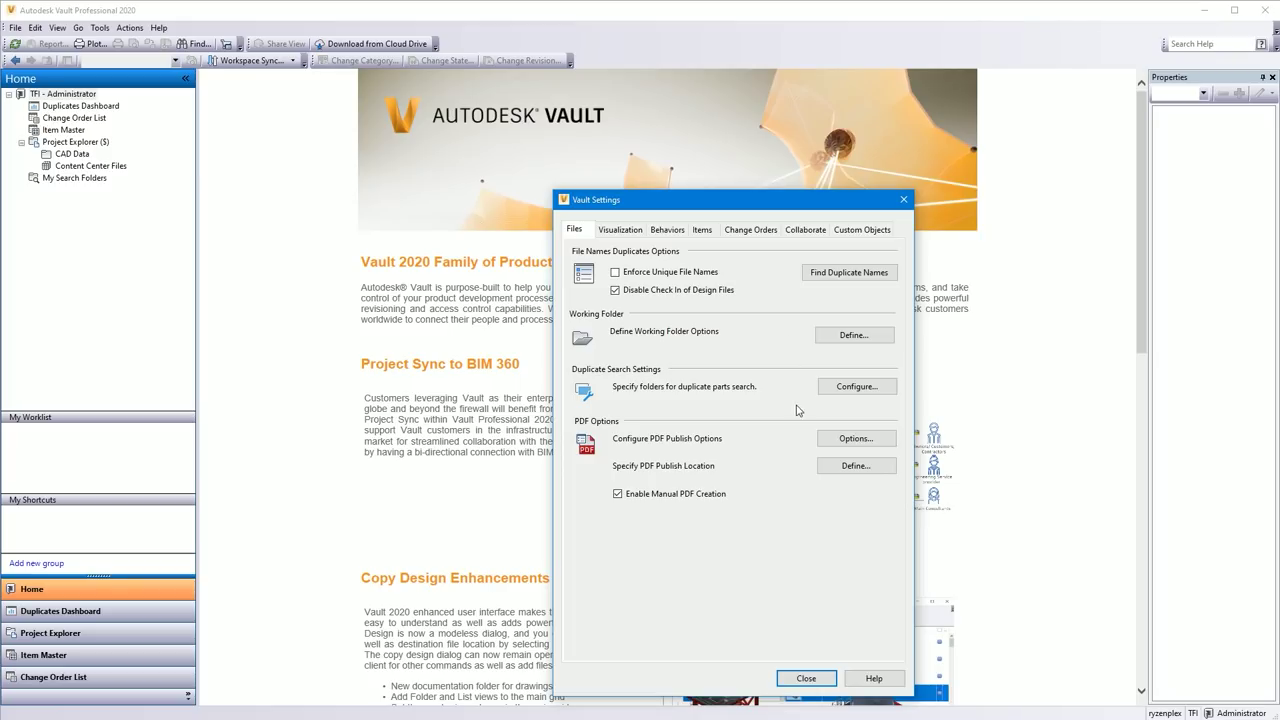
left_click(857, 386)
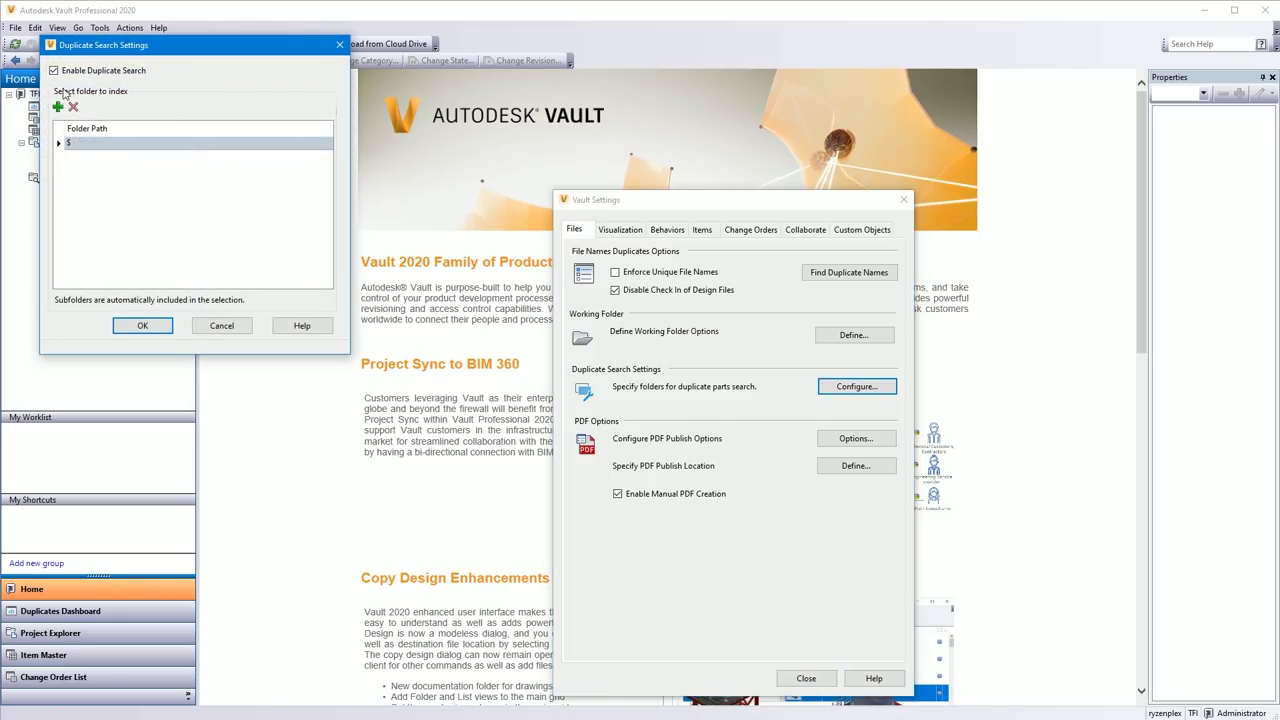
left_click(222, 325)
left_click(903, 200)
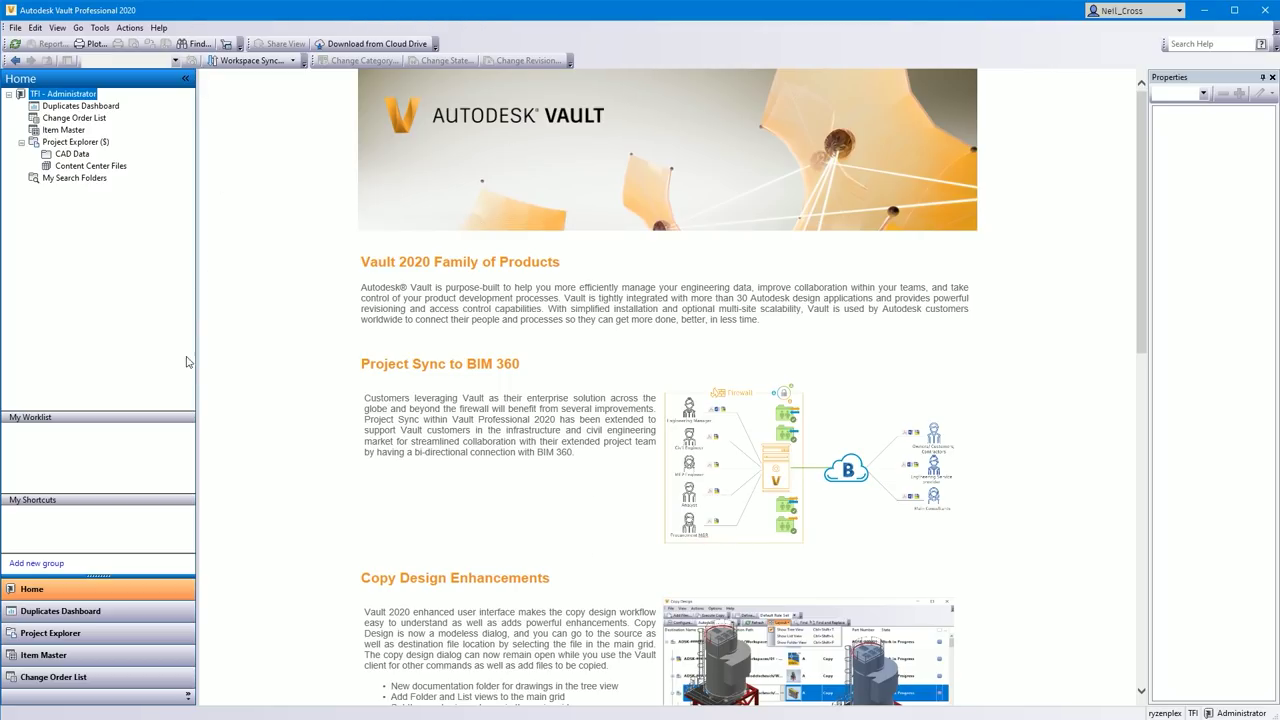
Open the Duplicates Dashboard and view its Duplicates Report (16.2%, 222 duplicates of 79 shapes).
left_click(90, 107)
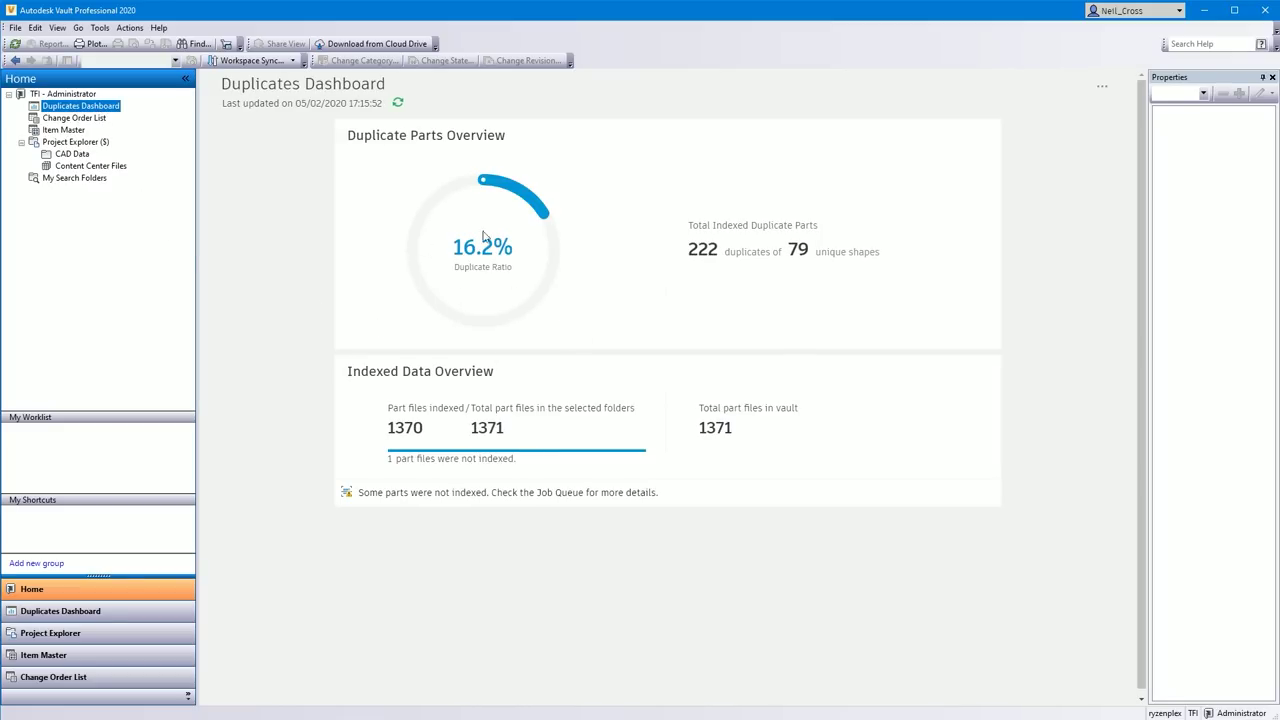
mouse_move(479, 250)
left_click(1102, 86)
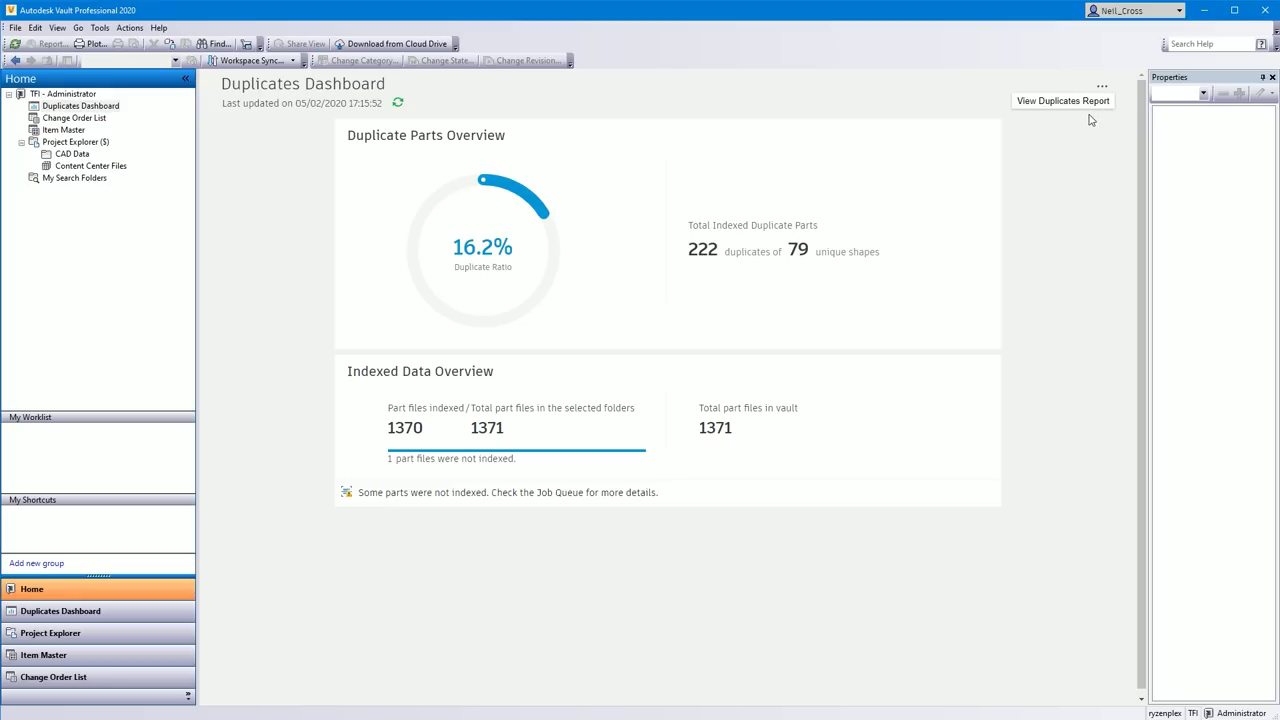
left_click(1060, 101)
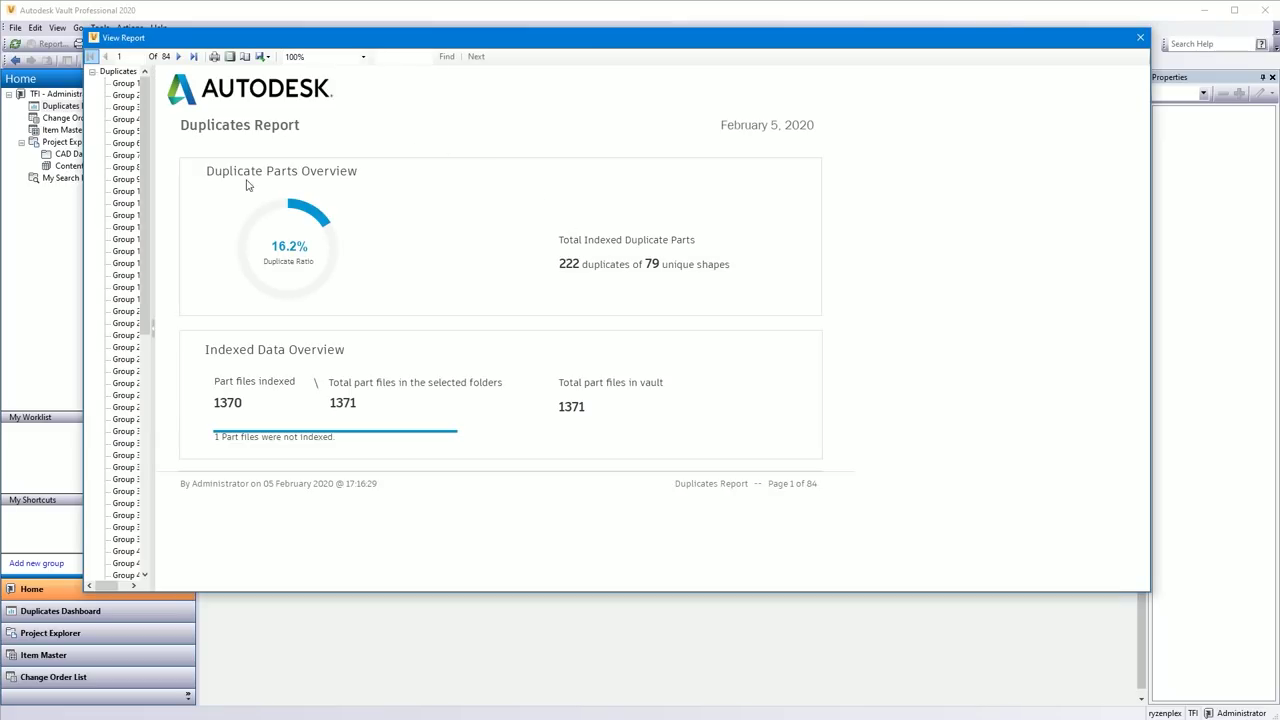
Review duplicate Groups 1 through 8, then close the report and return to Inventor.
left_click_drag(150, 97, 266, 110)
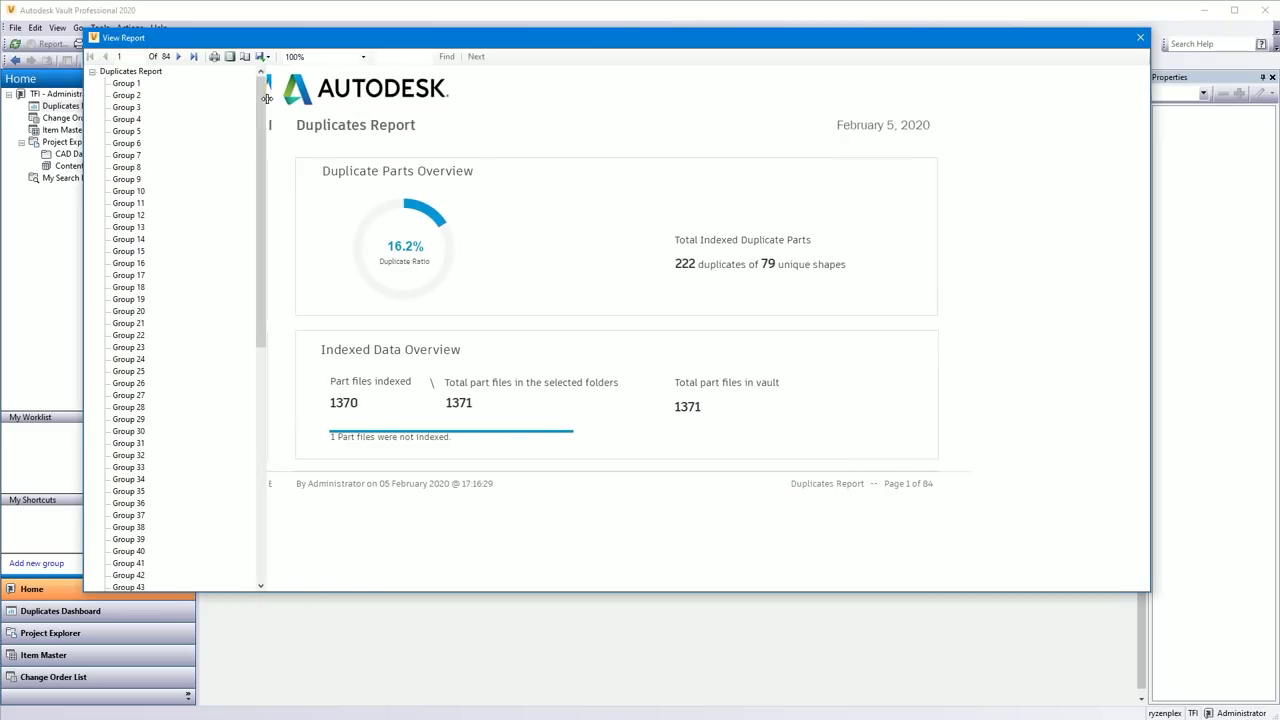
left_click(130, 84)
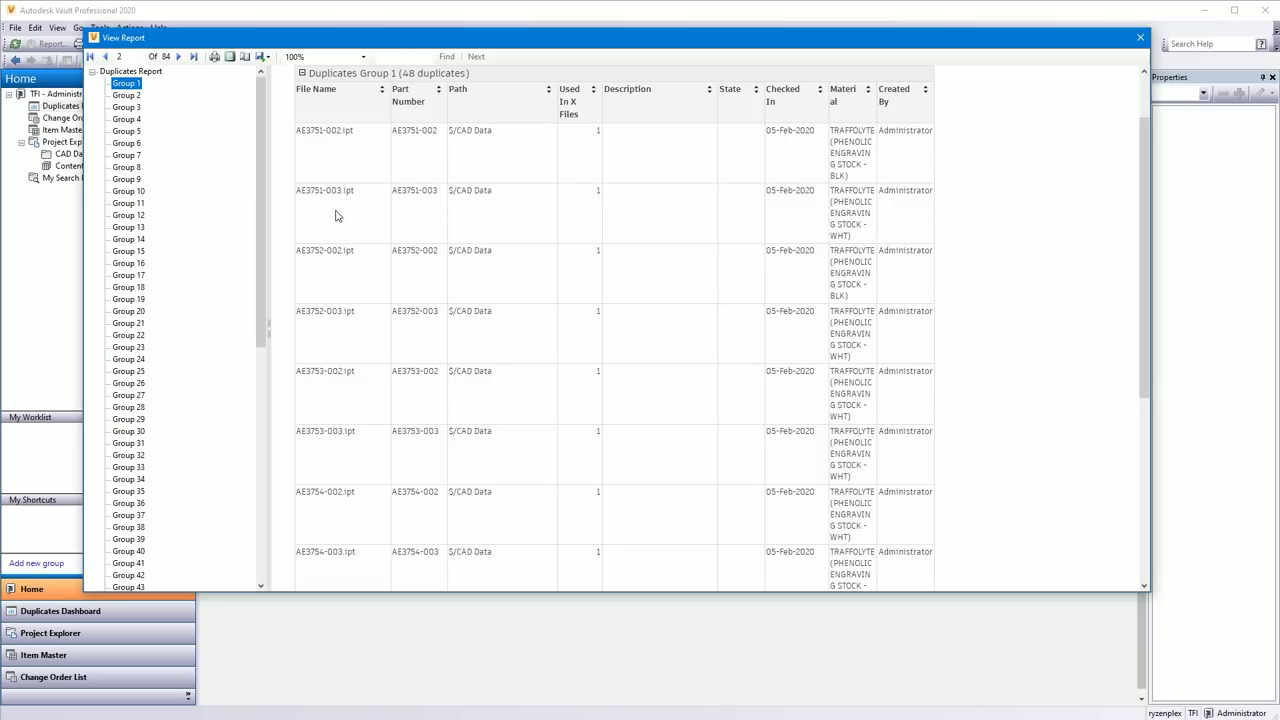
left_click(127, 96)
left_click(127, 107)
left_click(127, 119)
left_click(127, 131)
left_click(127, 143)
left_click(127, 155)
left_click(127, 167)
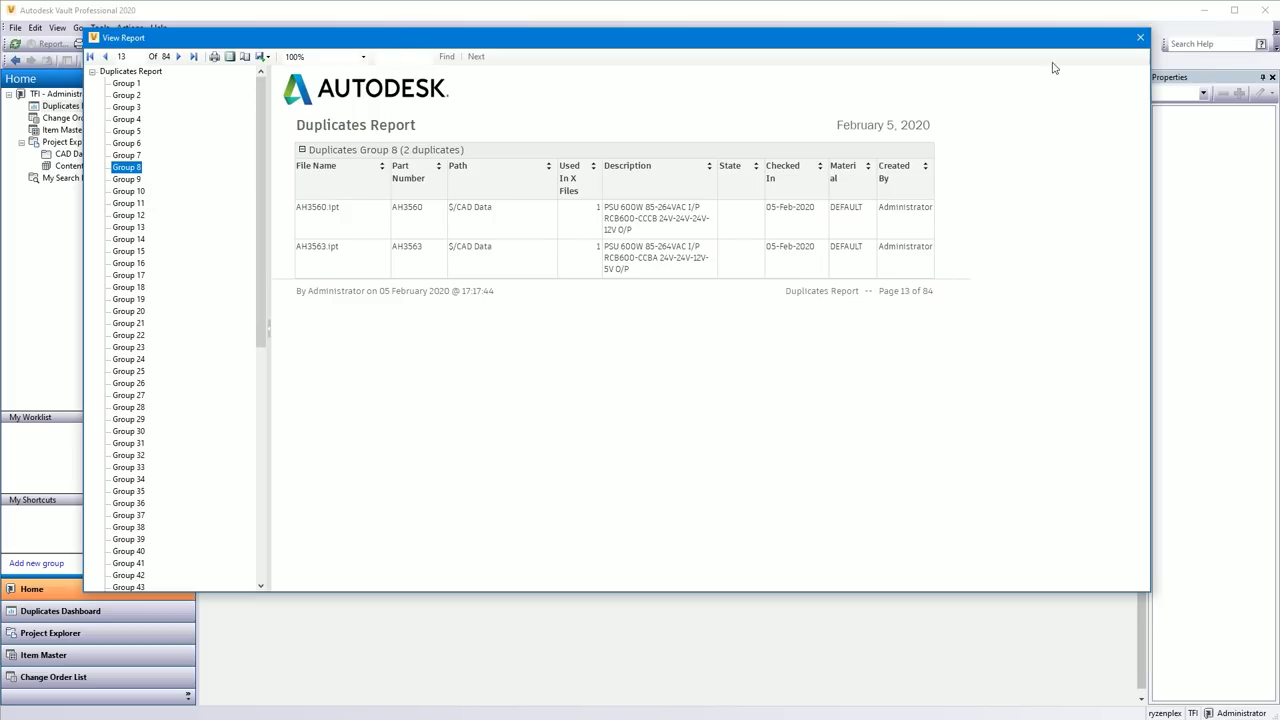
left_click(1139, 38)
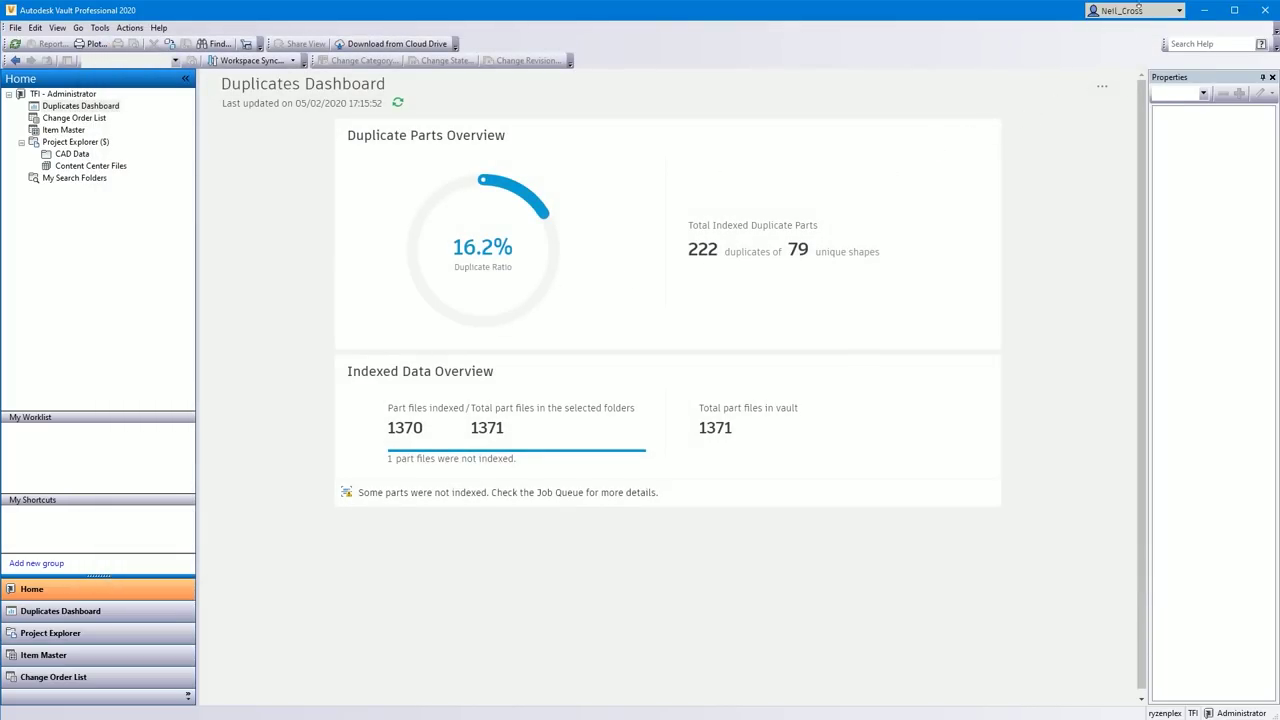
left_click(1205, 10)
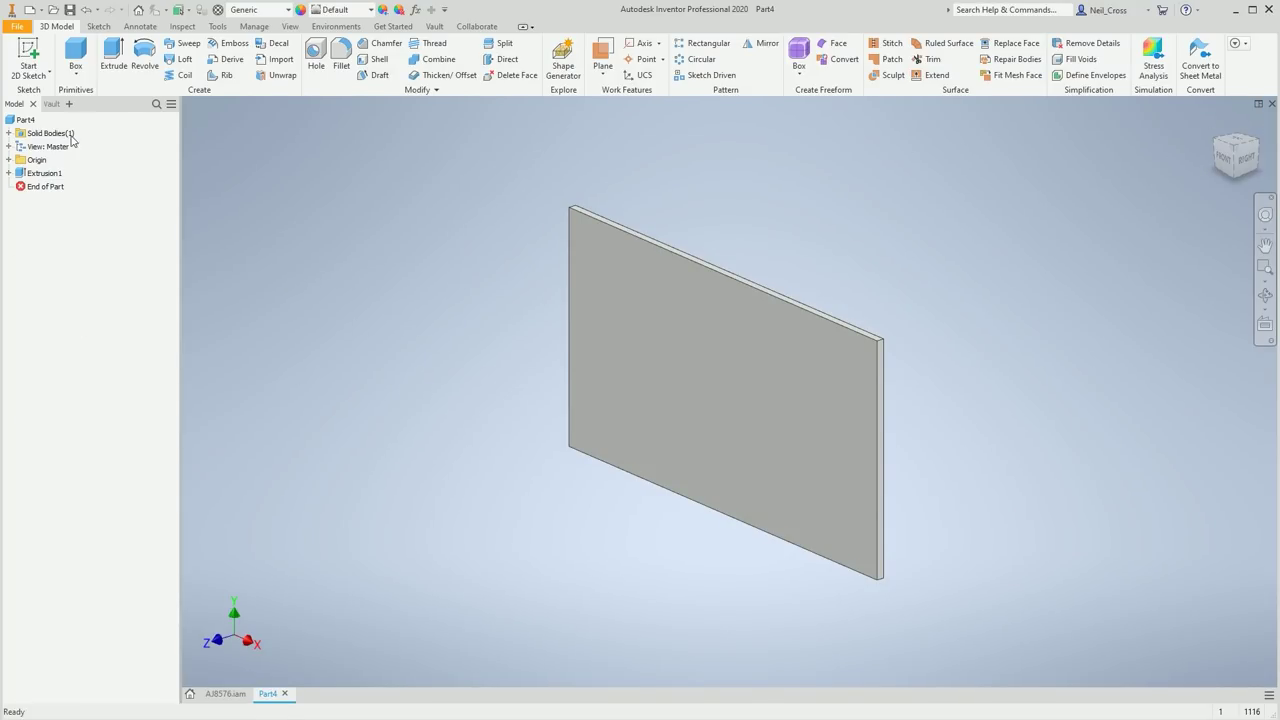
Close Part4 without saving, leaving the AJ8576.iam assembly open.
right_click(25, 120)
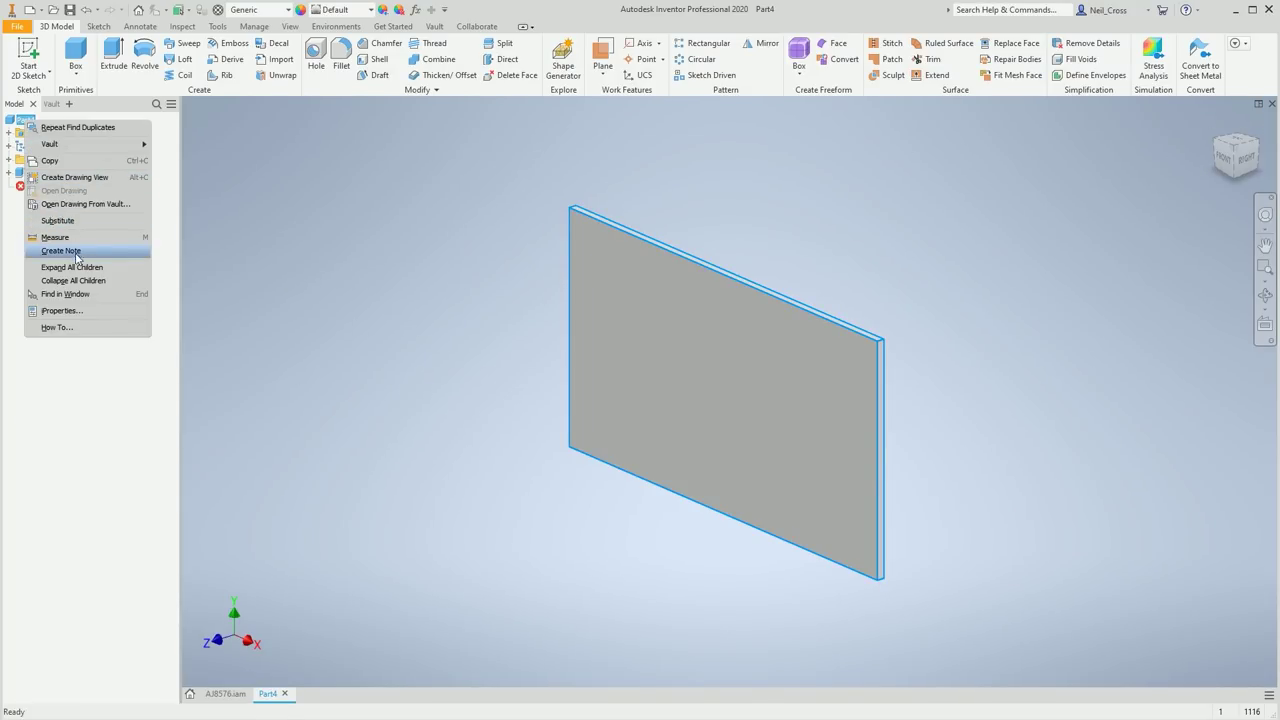
left_click(526, 306)
left_click(1271, 103)
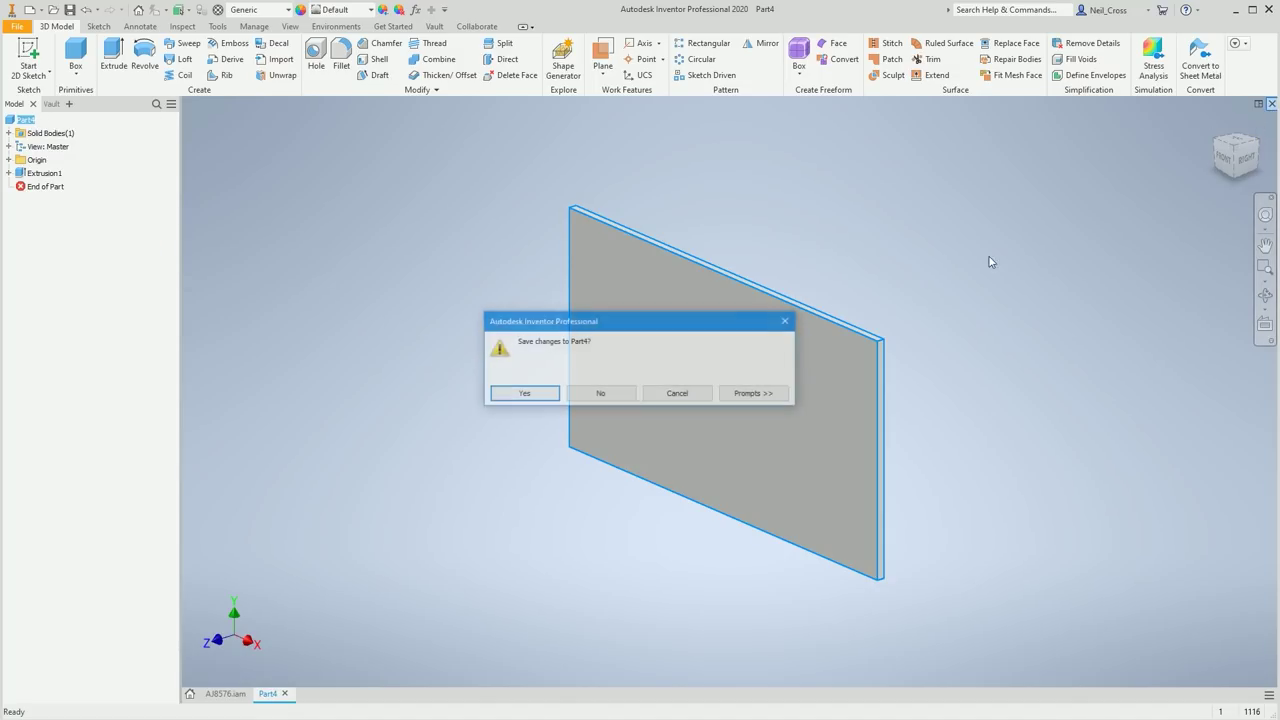
left_click(600, 393)
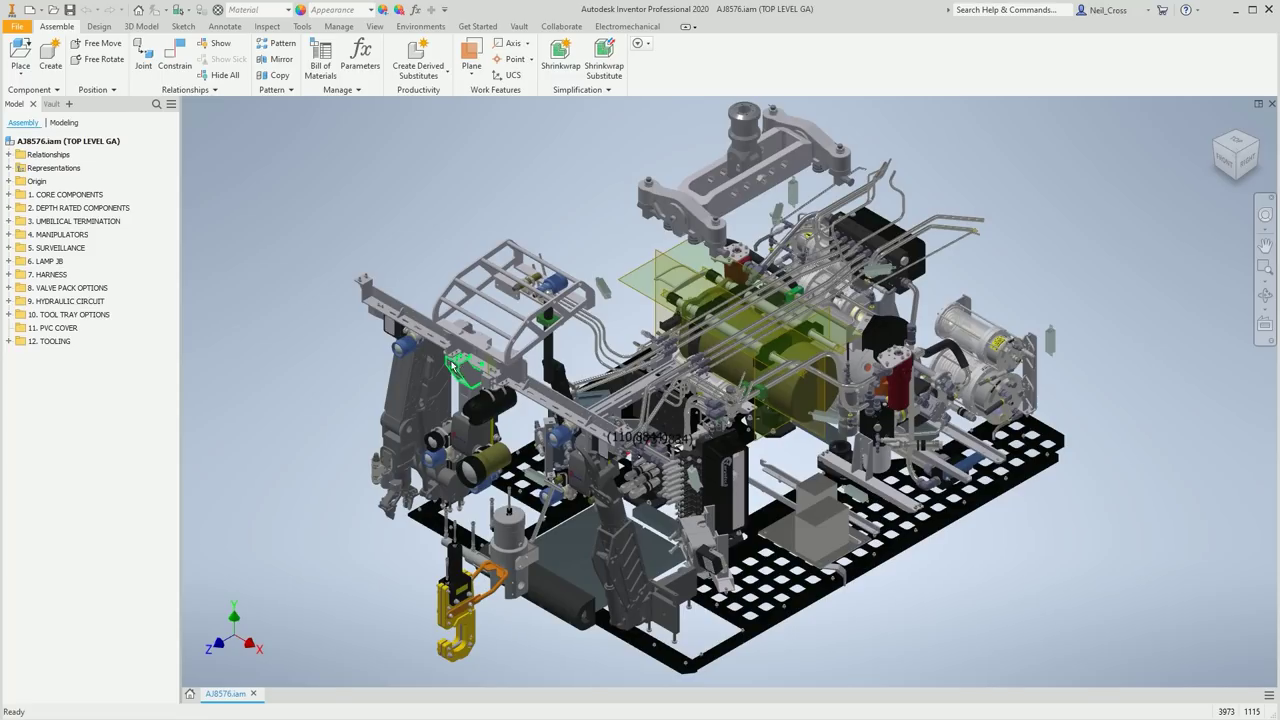
Run Vault Find Duplicates on the AJ8576.iam top-level assembly, yielding 145 groups.
right_click(57, 146)
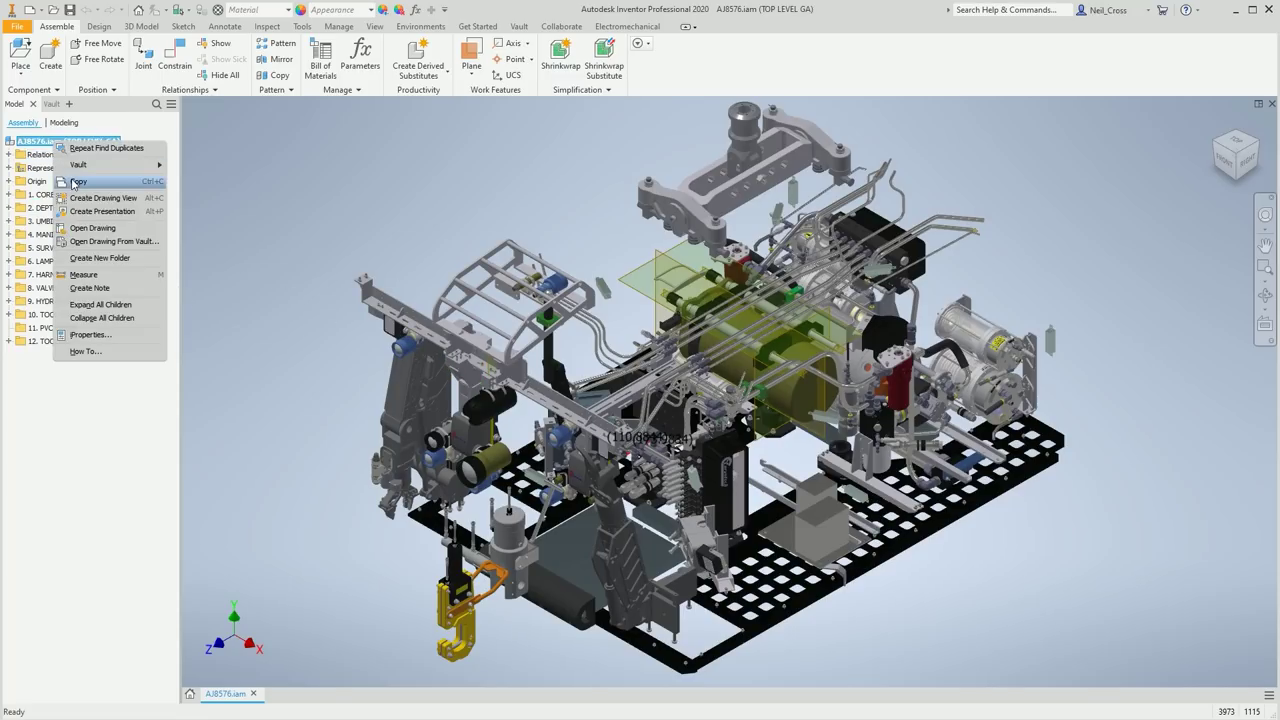
mouse_move(79, 167)
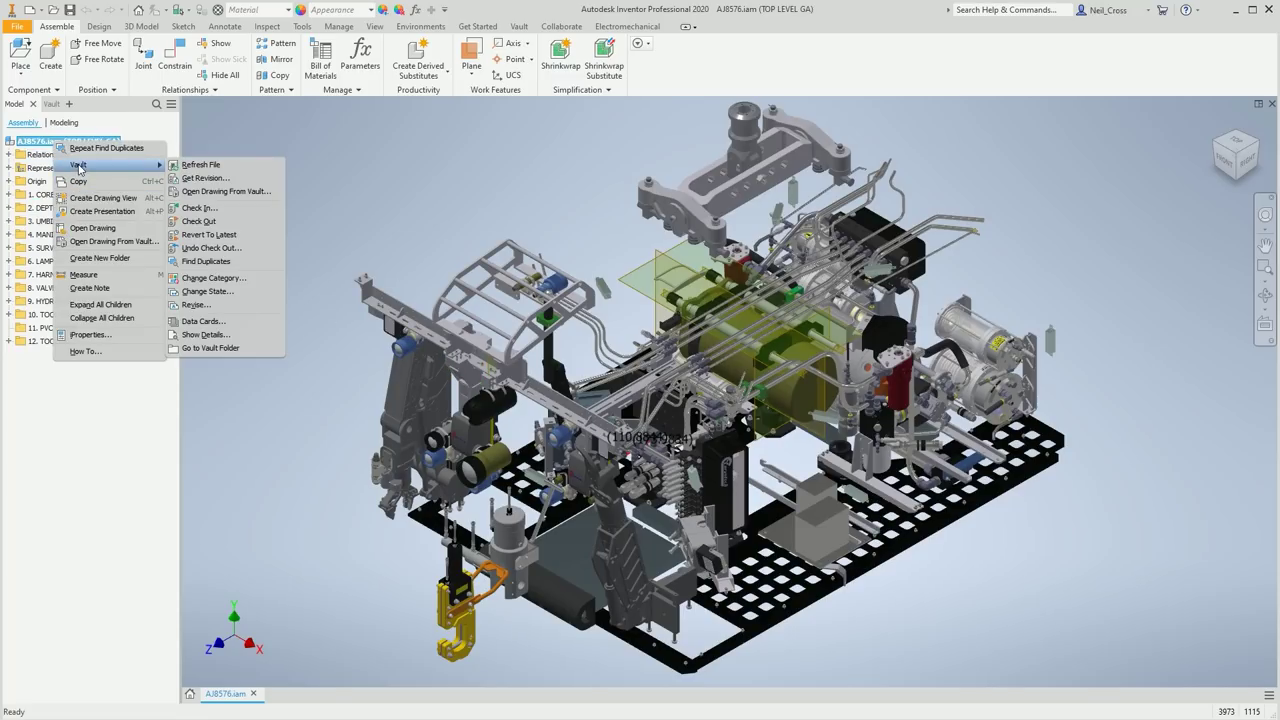
left_click(206, 261)
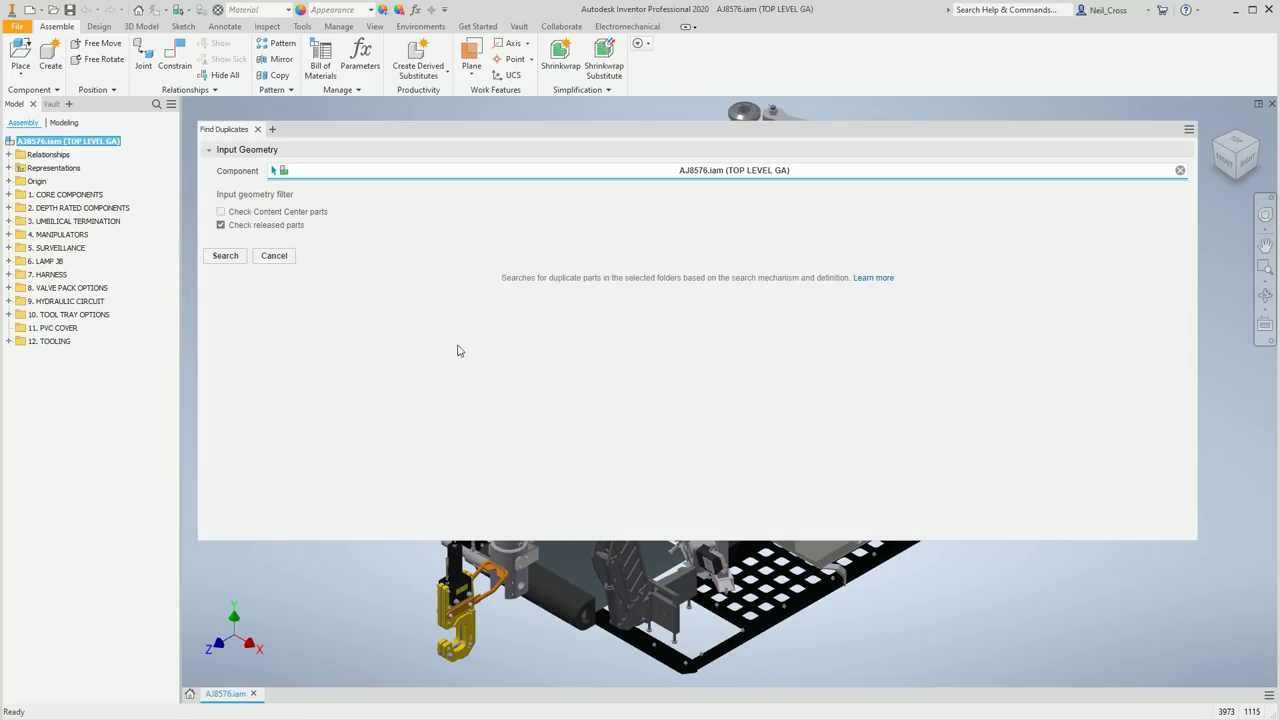
left_click(225, 256)
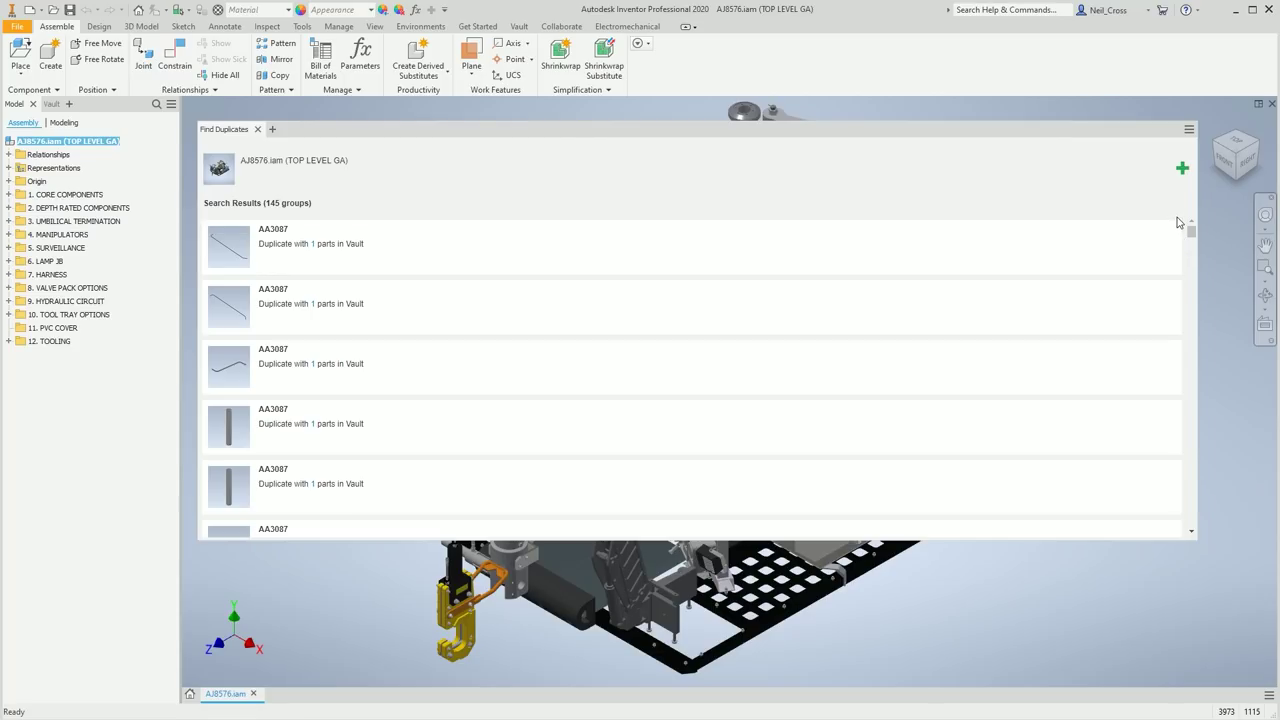
Scroll to the PB4759 group and view its match, BOLT M12 x 35 SHCS SS A4-80.ipt.
left_click_drag(1191, 232, 1230, 532)
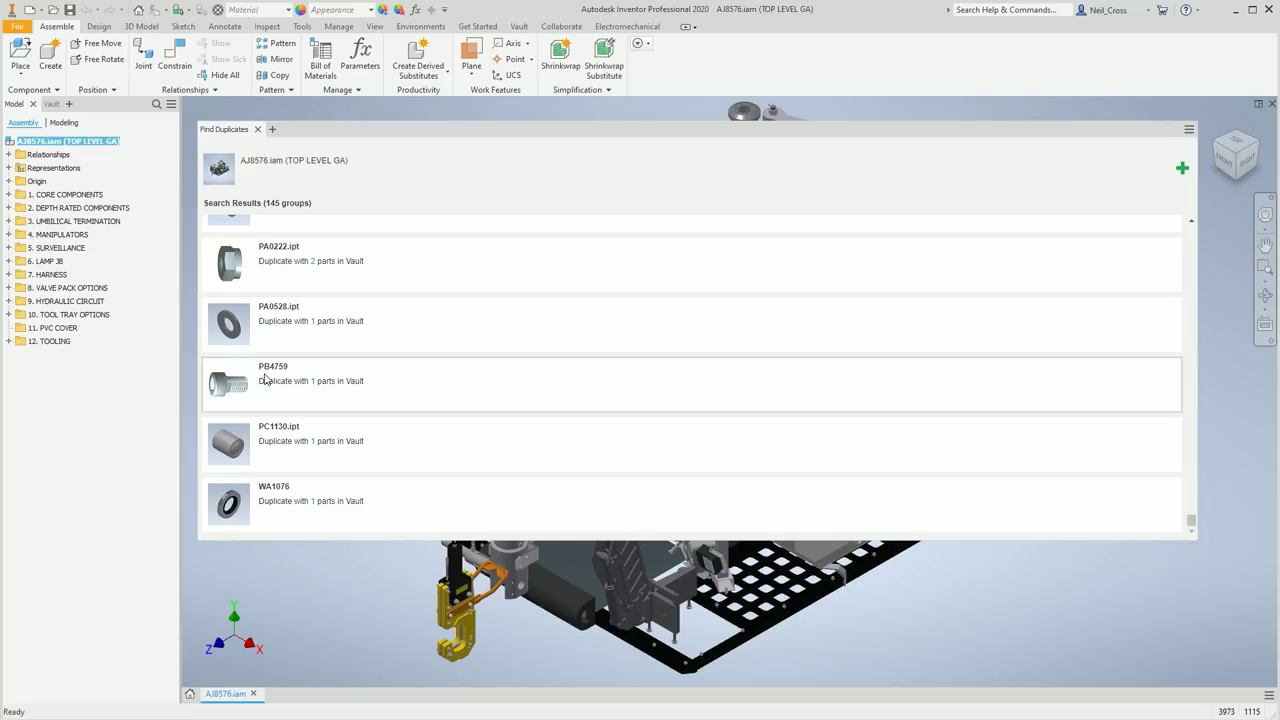
left_click(249, 402)
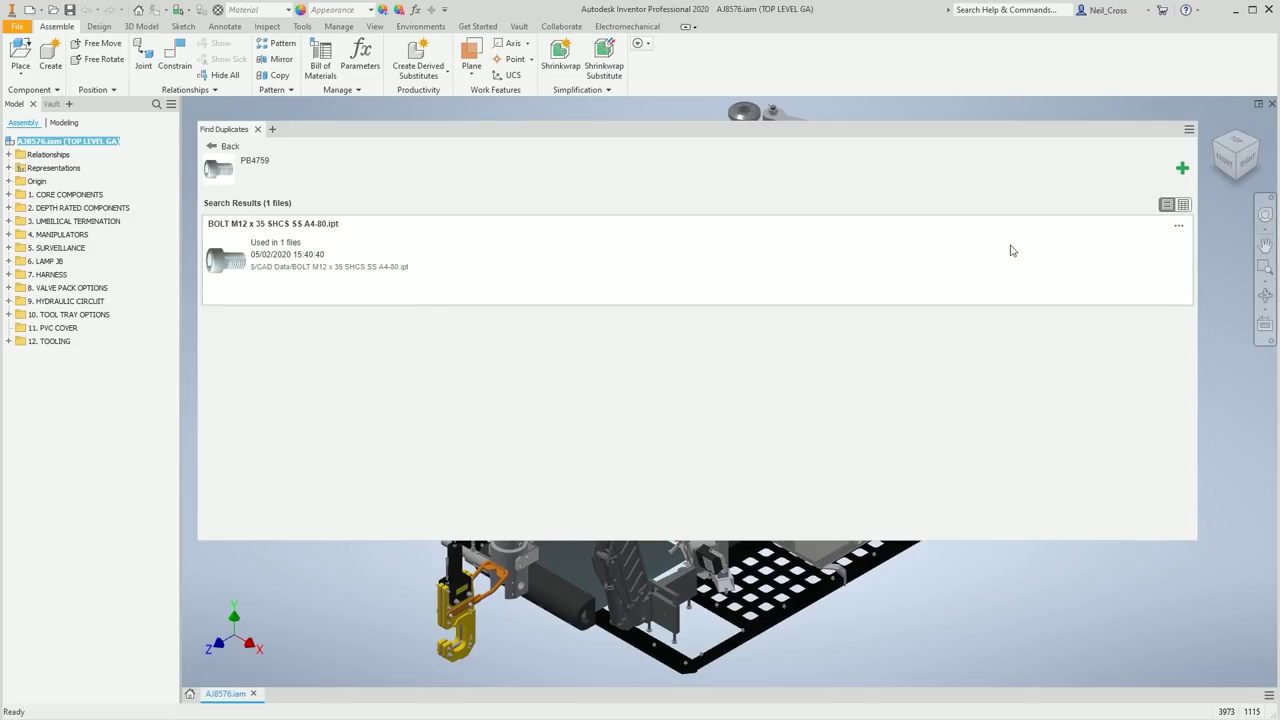
Replace all PB4759 occurrences with BOLT M12 x 35 SHCS SS A4-80.ipt, then return to the group list.
left_click(1177, 225)
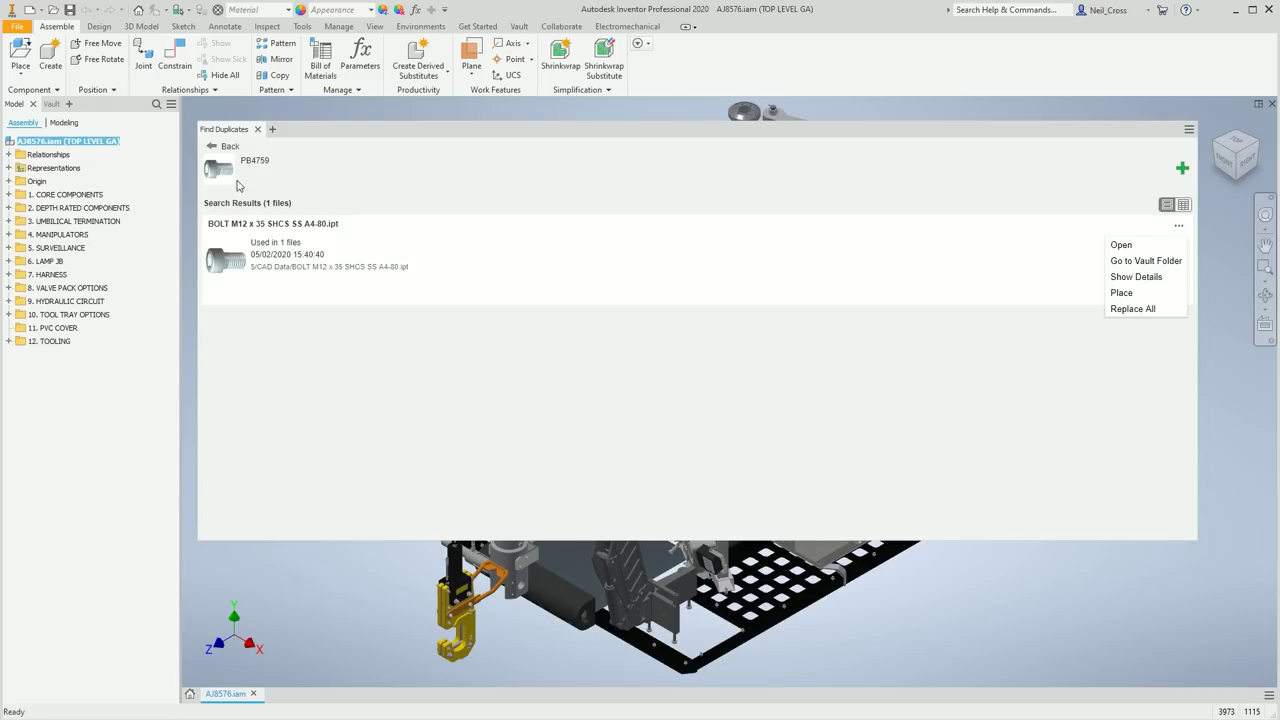
left_click(1140, 318)
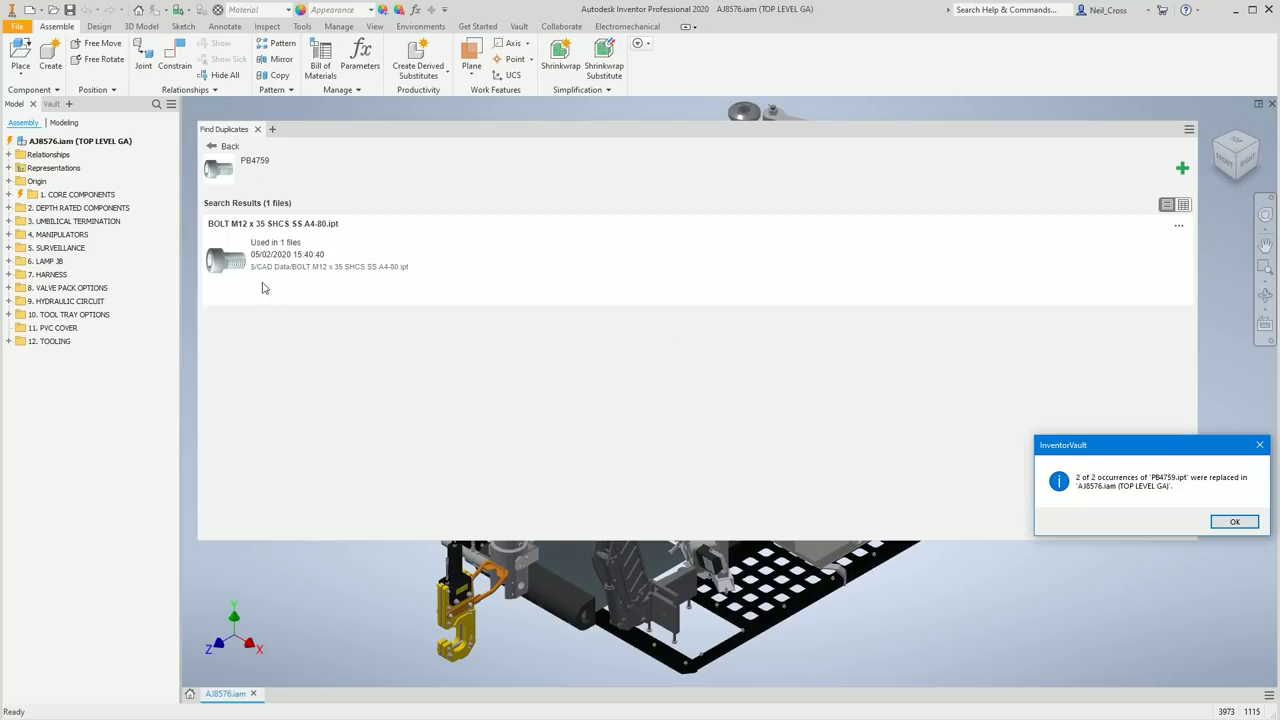
left_click(1233, 521)
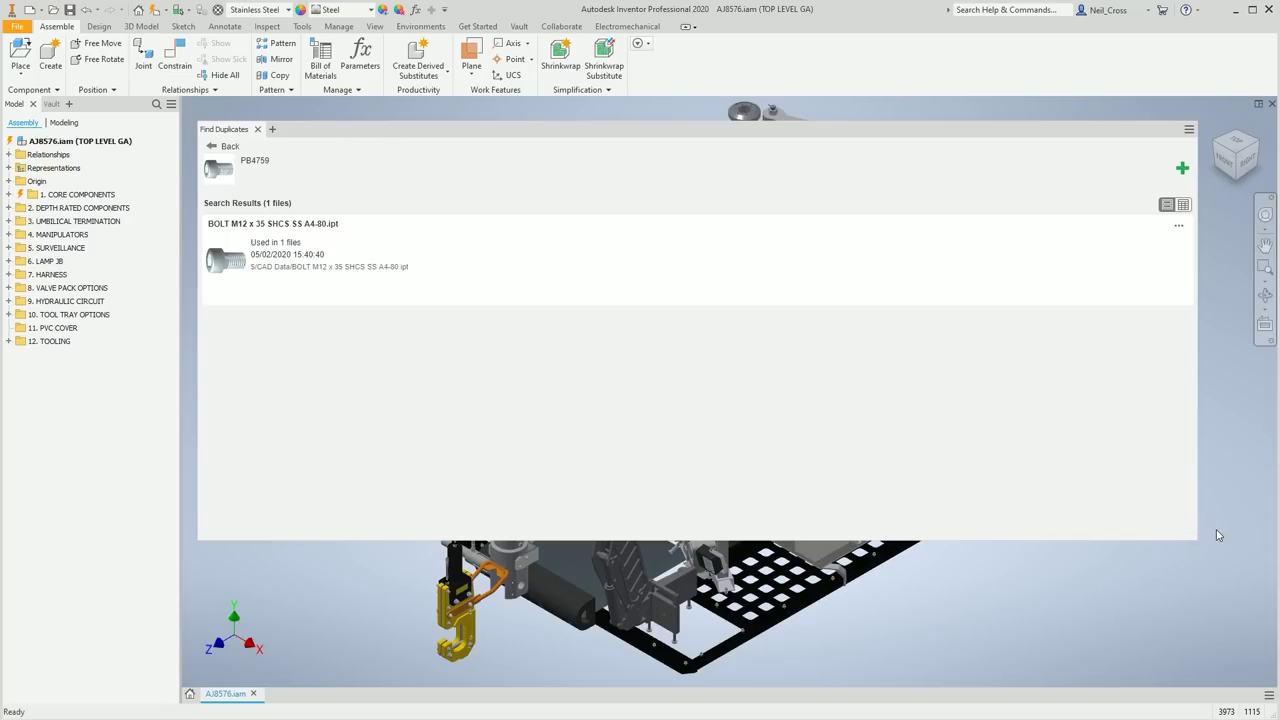
left_click(215, 149)
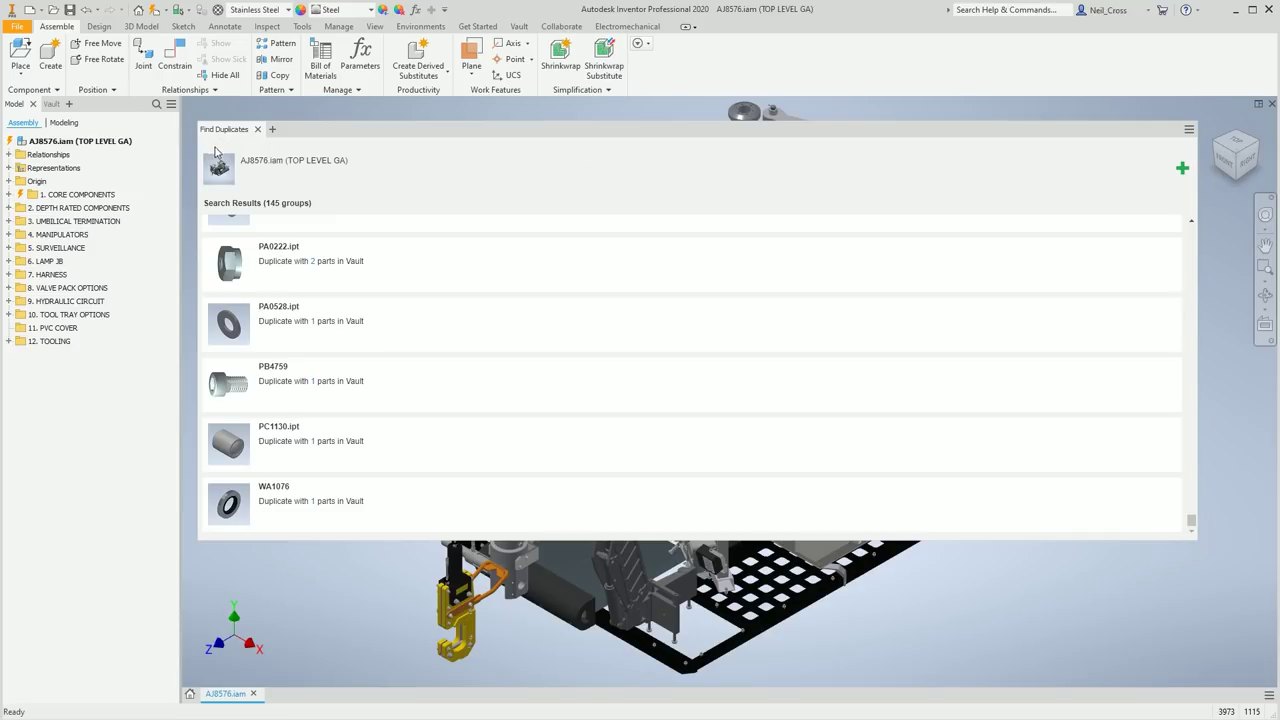
Replace all four PA0528.ipt occurrences with WASHER M10 FLAT BS4320 FORM A SS A2.ipt.
left_click(286, 316)
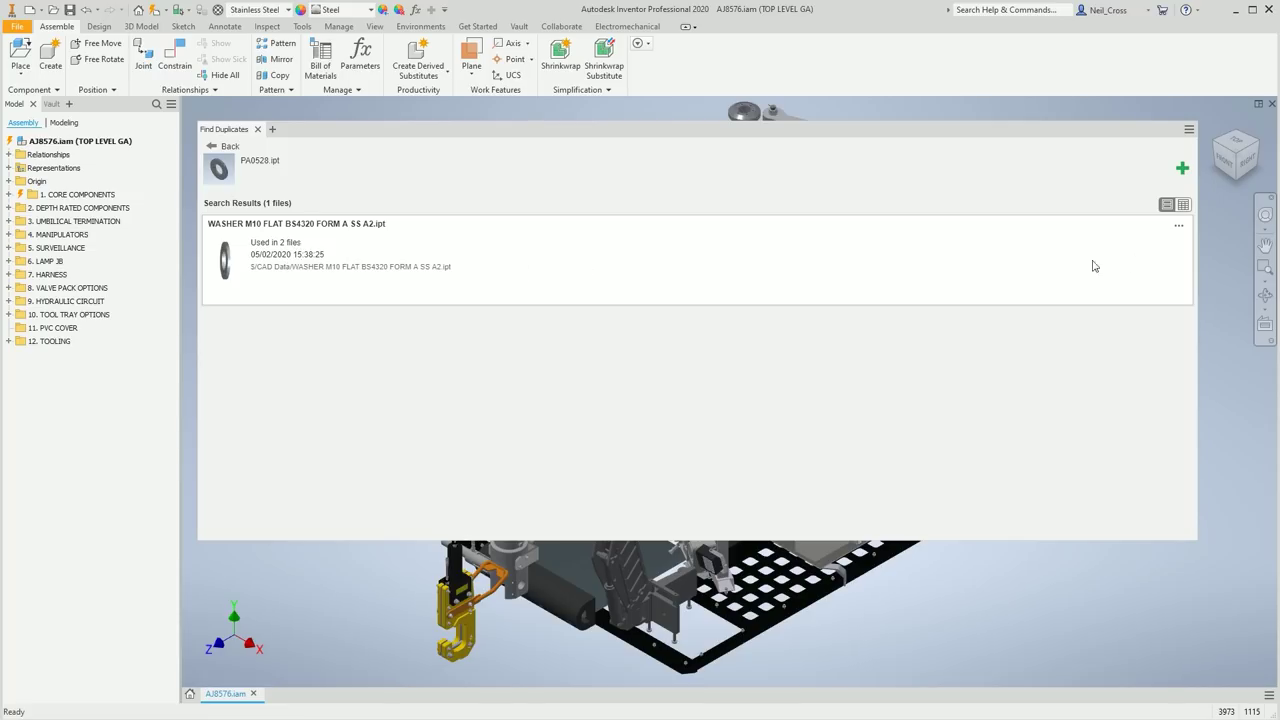
left_click(1178, 225)
left_click(1033, 325)
left_click(365, 296)
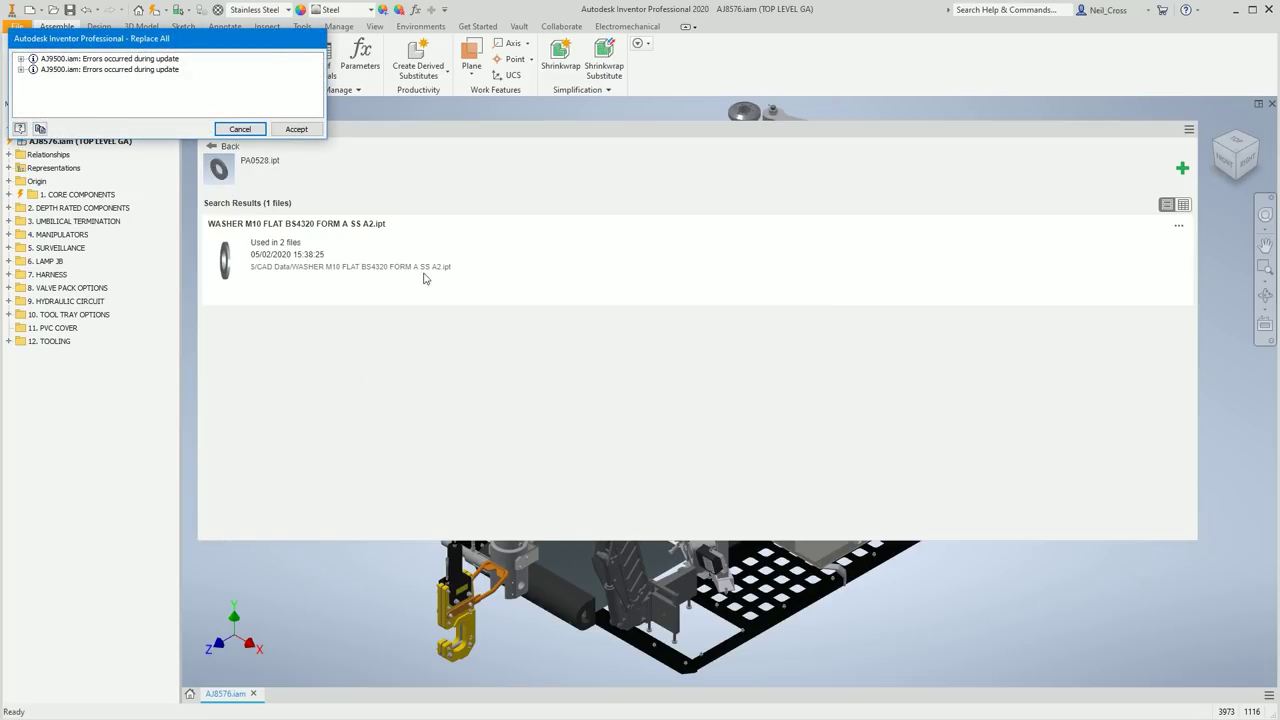
left_click(296, 129)
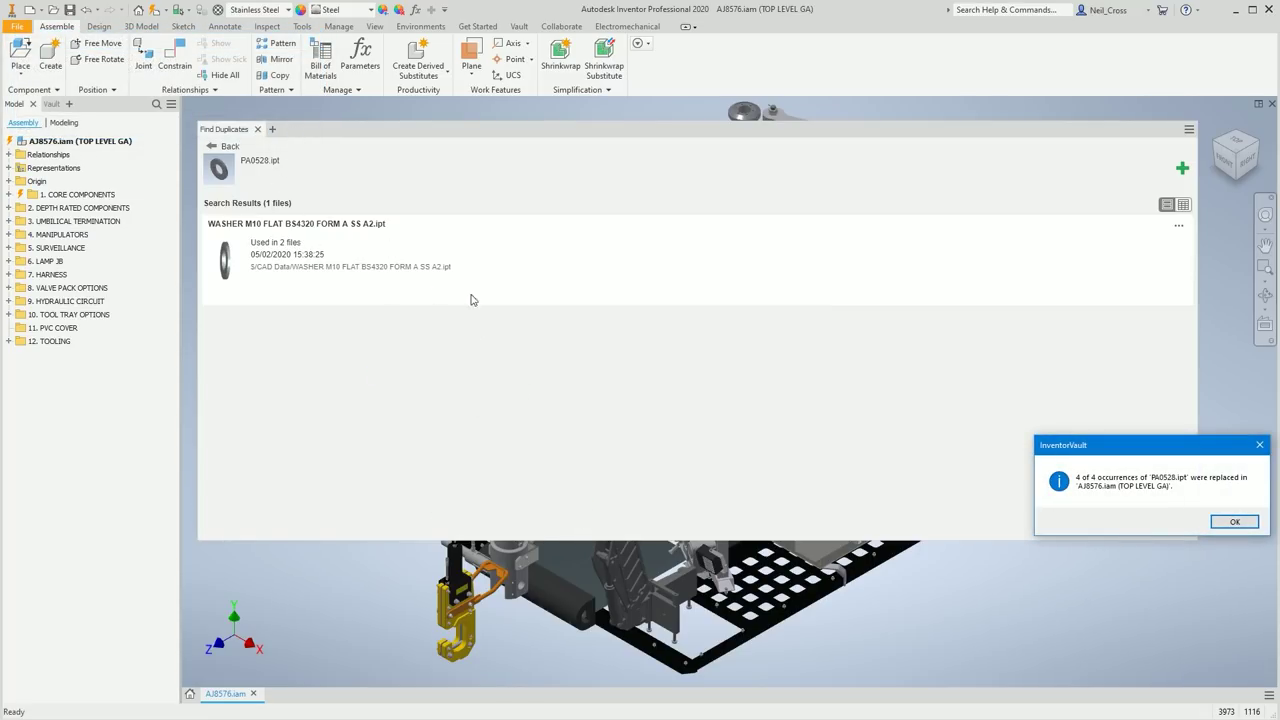
left_click(1234, 522)
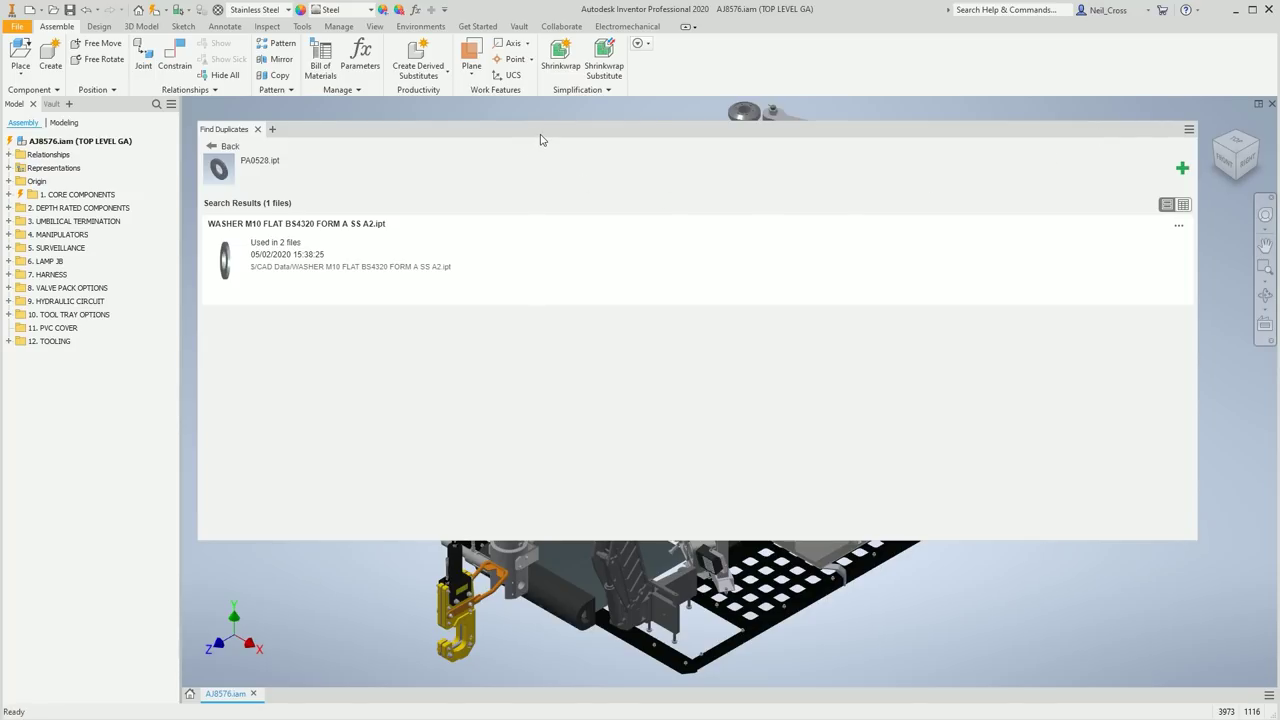
Return from the washer results to the full 145-group duplicate list and scroll to its top.
left_click(222, 146)
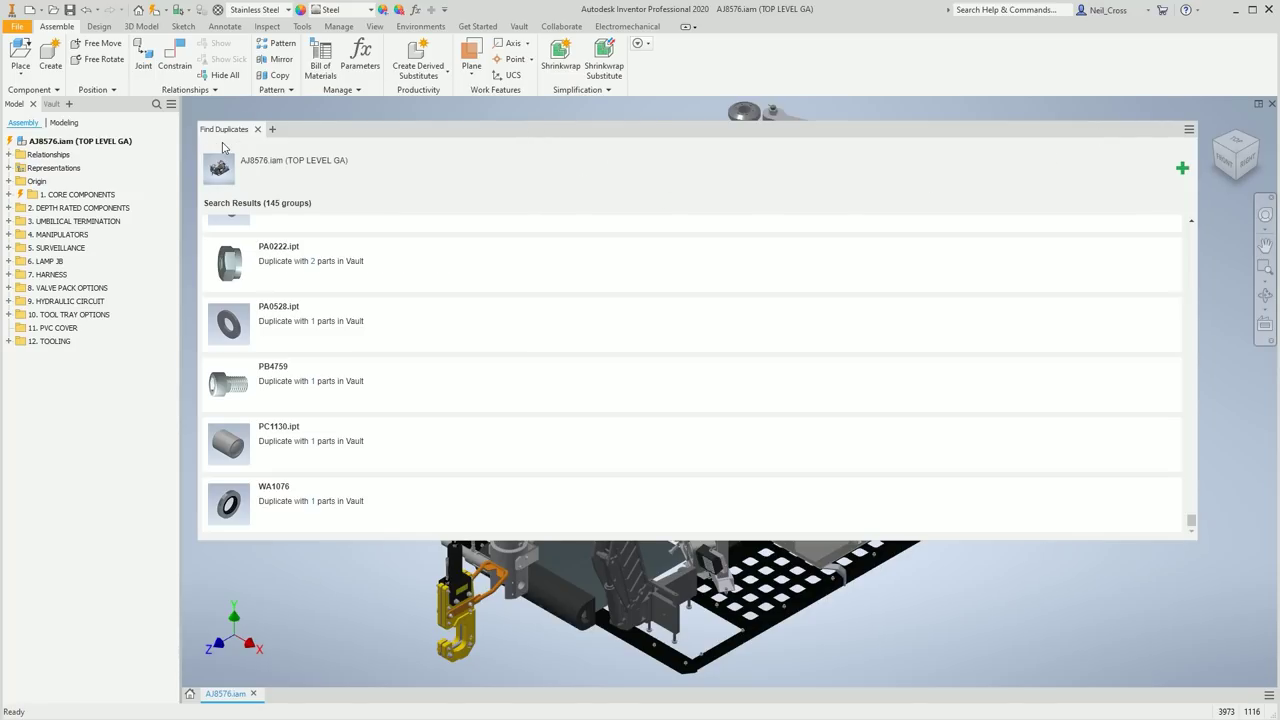
scroll(410, 430, "up", 10)
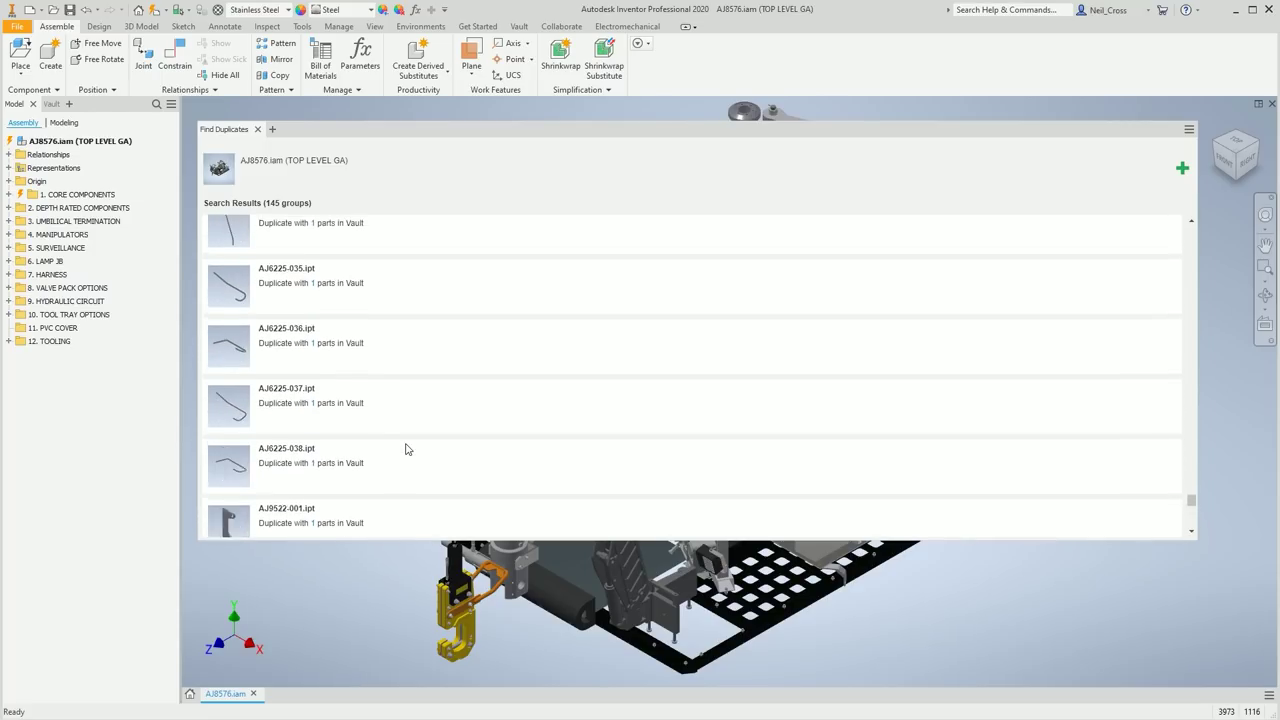
scroll(404, 440, "up", 10)
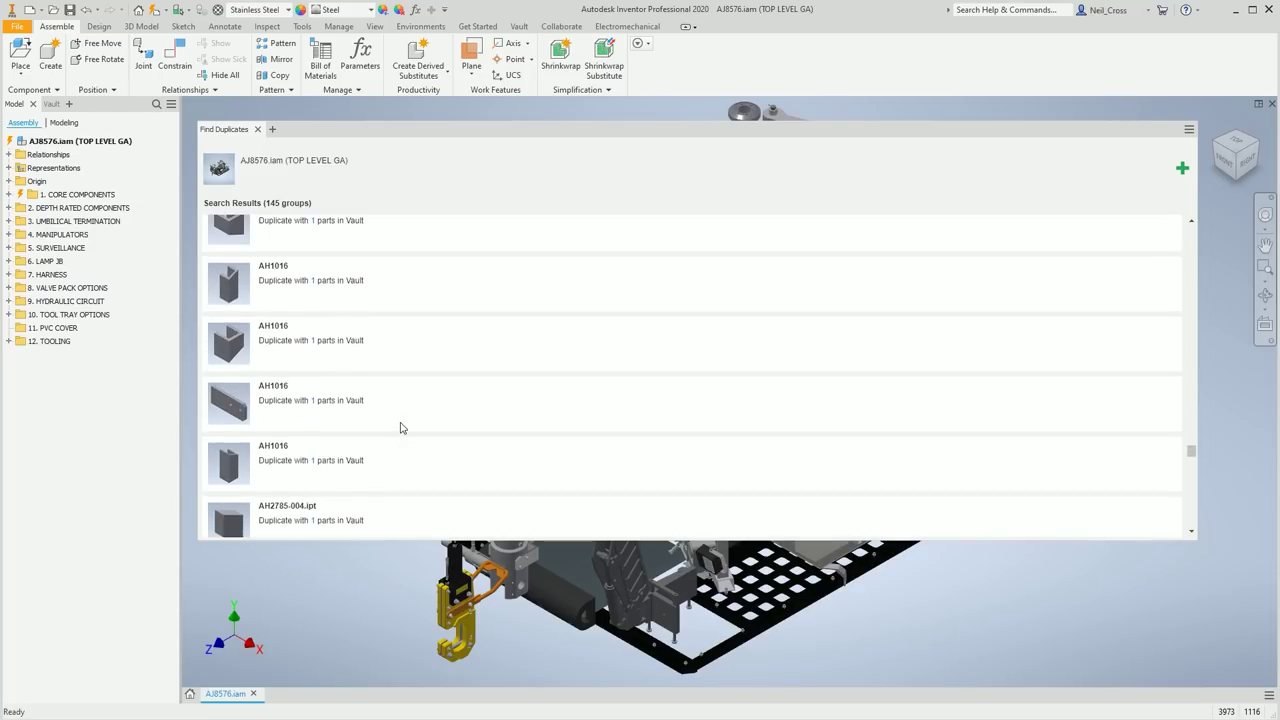
scroll(400, 428, "up", 10)
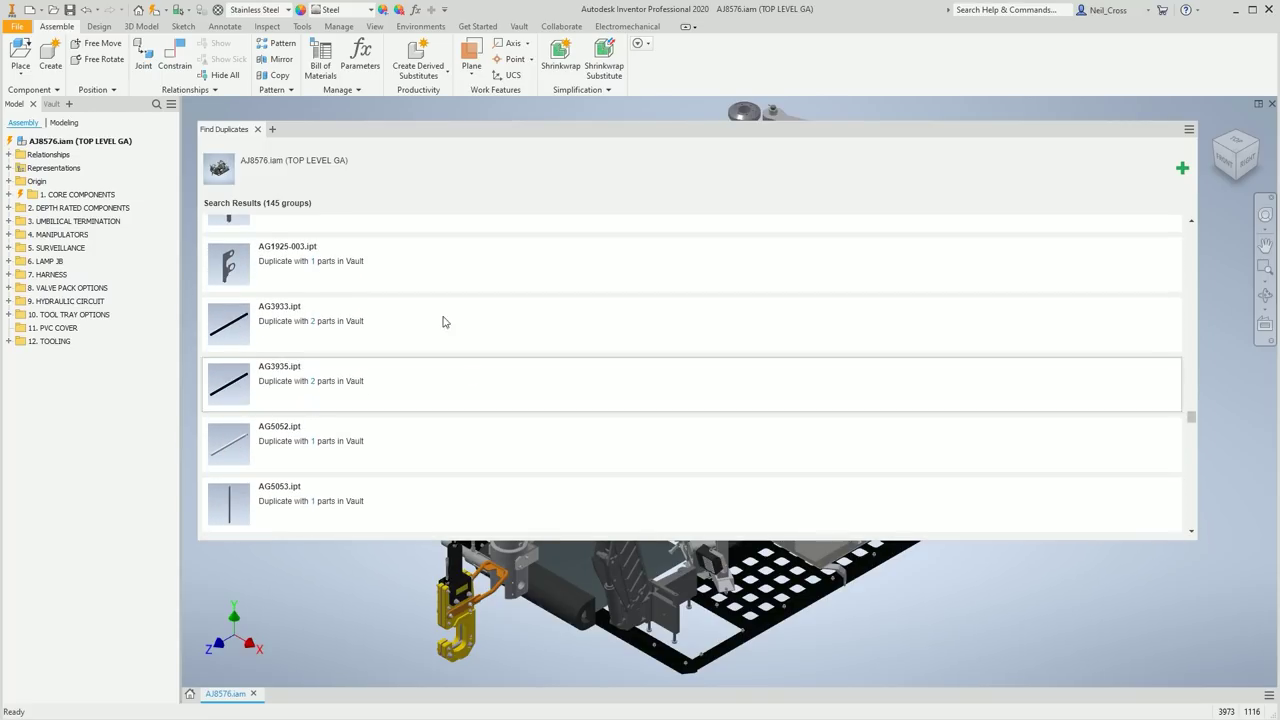
scroll(422, 376, "up", 10)
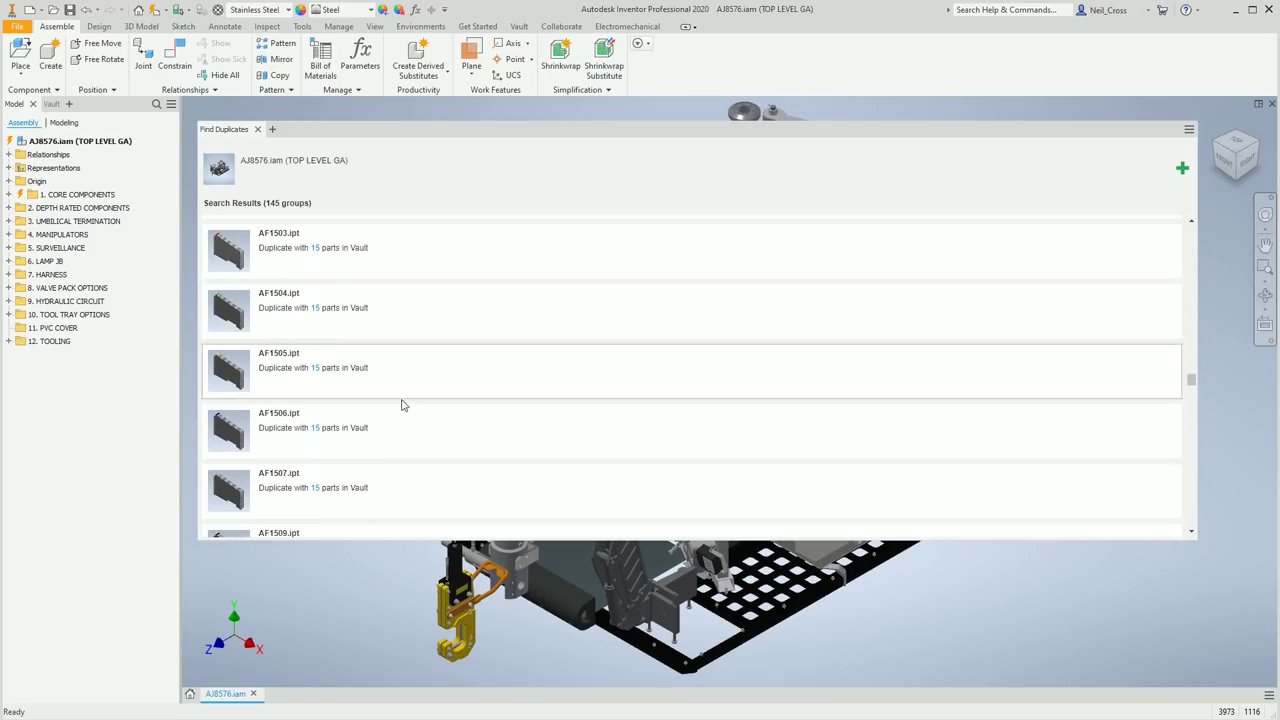
scroll(425, 440, "up", 3)
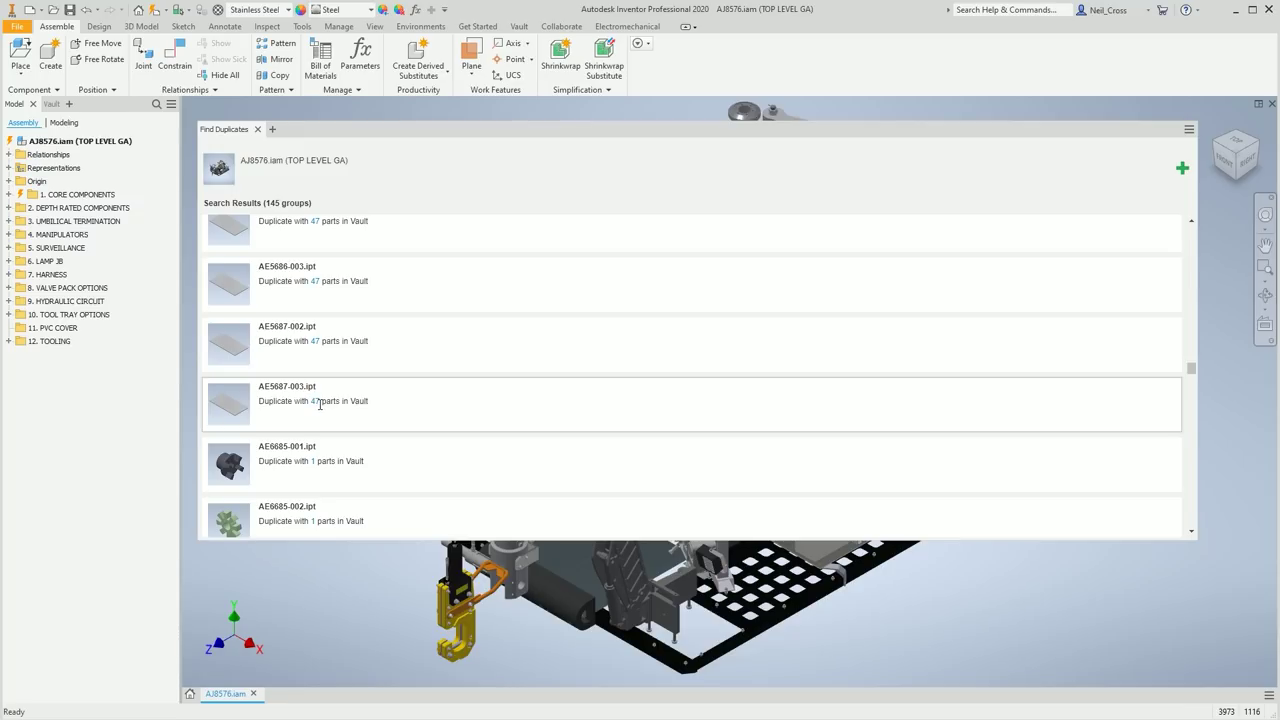
scroll(300, 390, "up", 10)
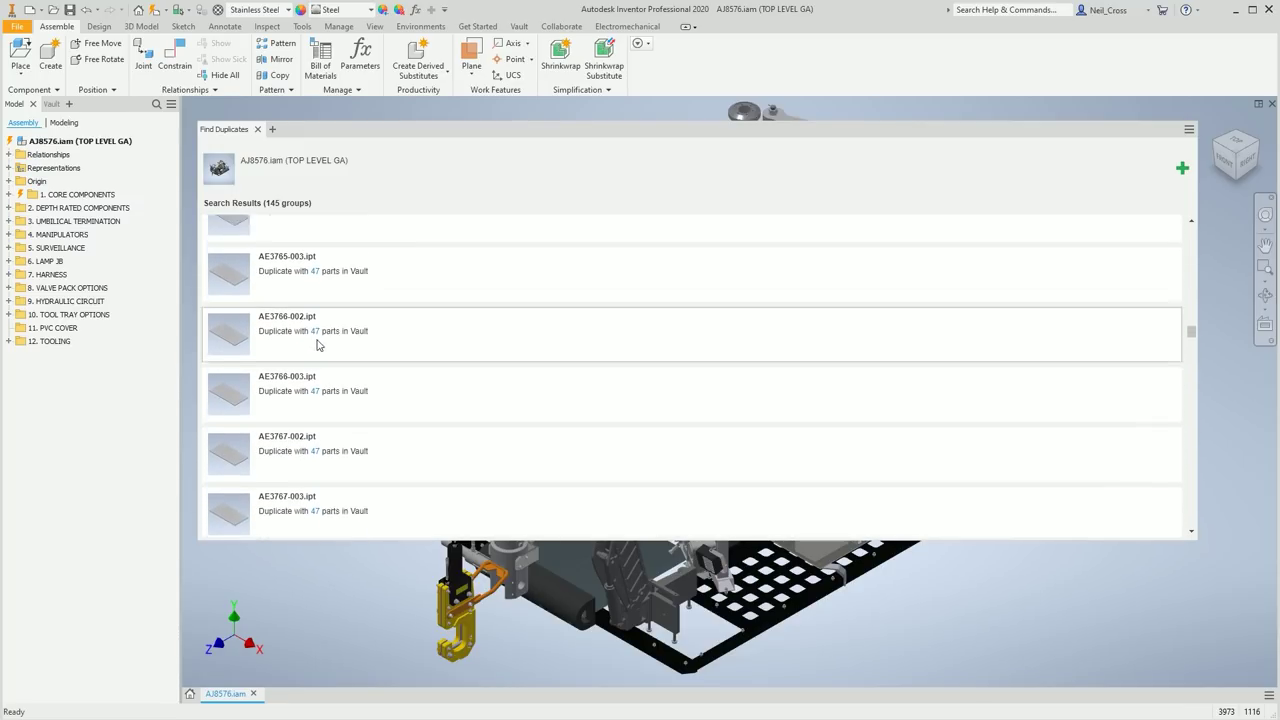
Review the remaining groups, such as AJ6225-035.ipt to AJ6225-038.ipt, each matching 1 Vault part.
scroll(360, 380, "down", 5)
scroll(321, 420, "down", 10)
scroll(334, 406, "down", 15)
scroll(371, 413, "down", 10)
scroll(323, 396, "down", 10)
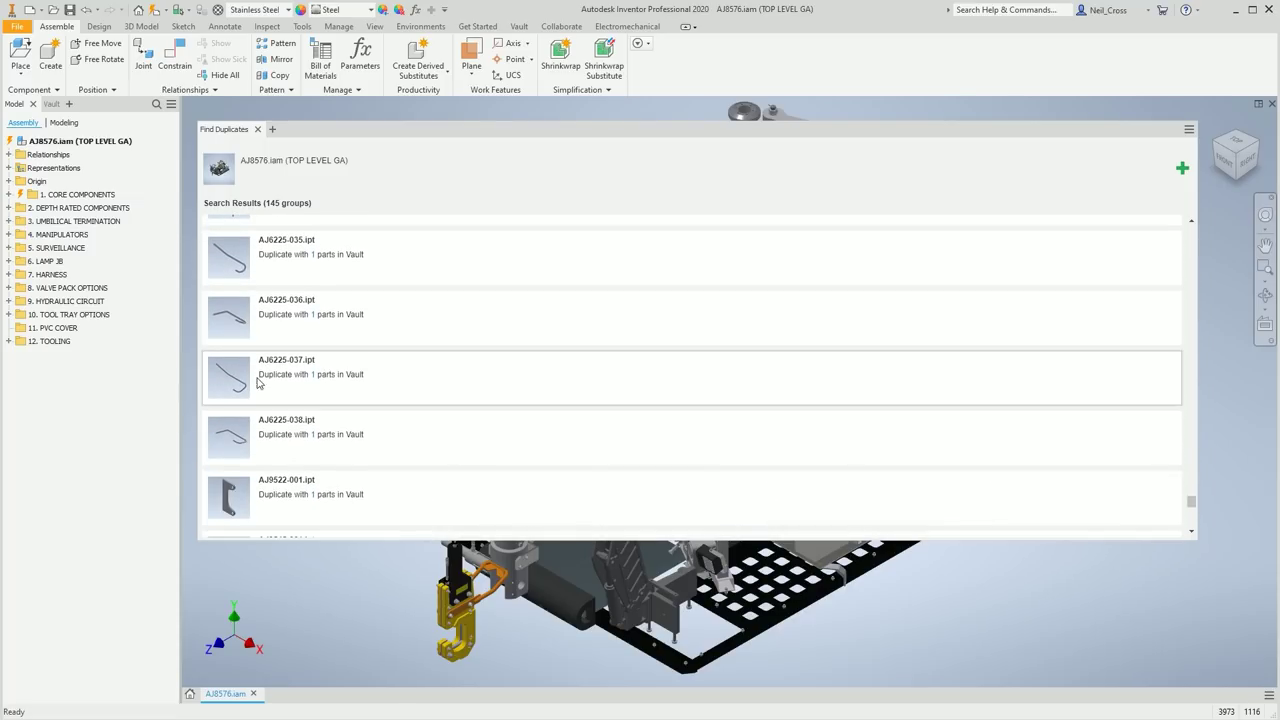
scroll(279, 411, "down", 10)
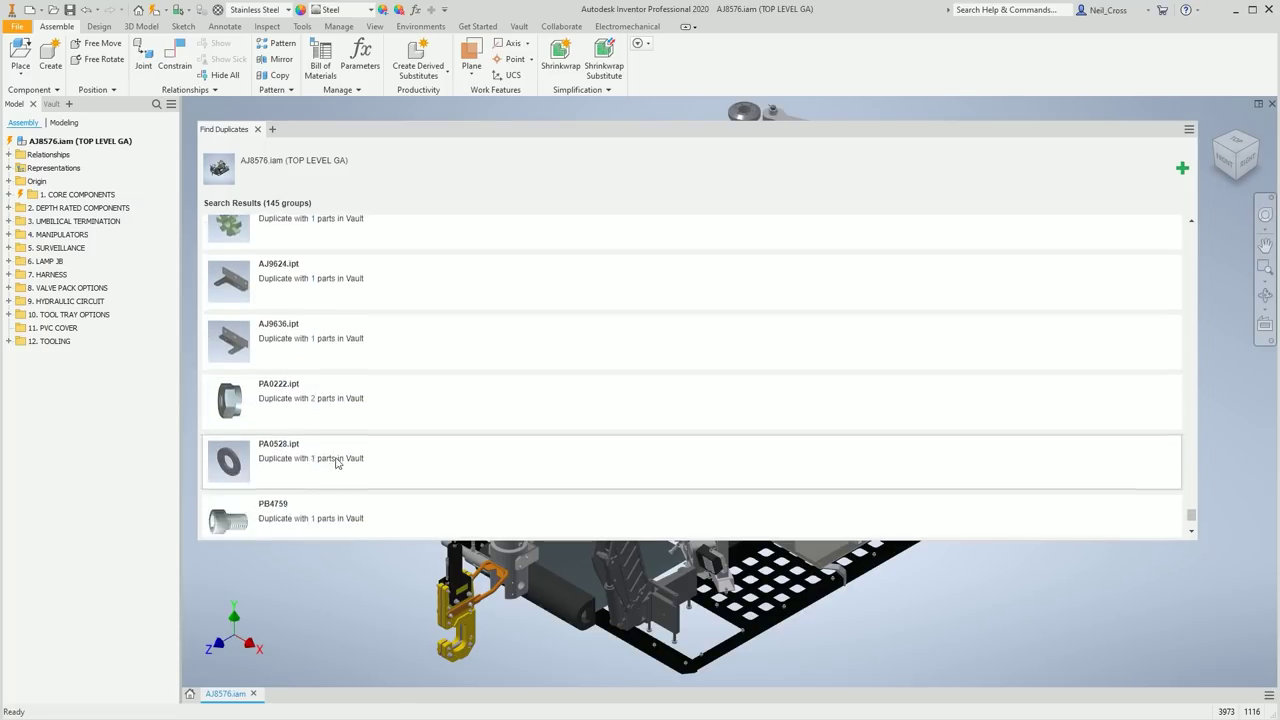
scroll(346, 430, "up", 10)
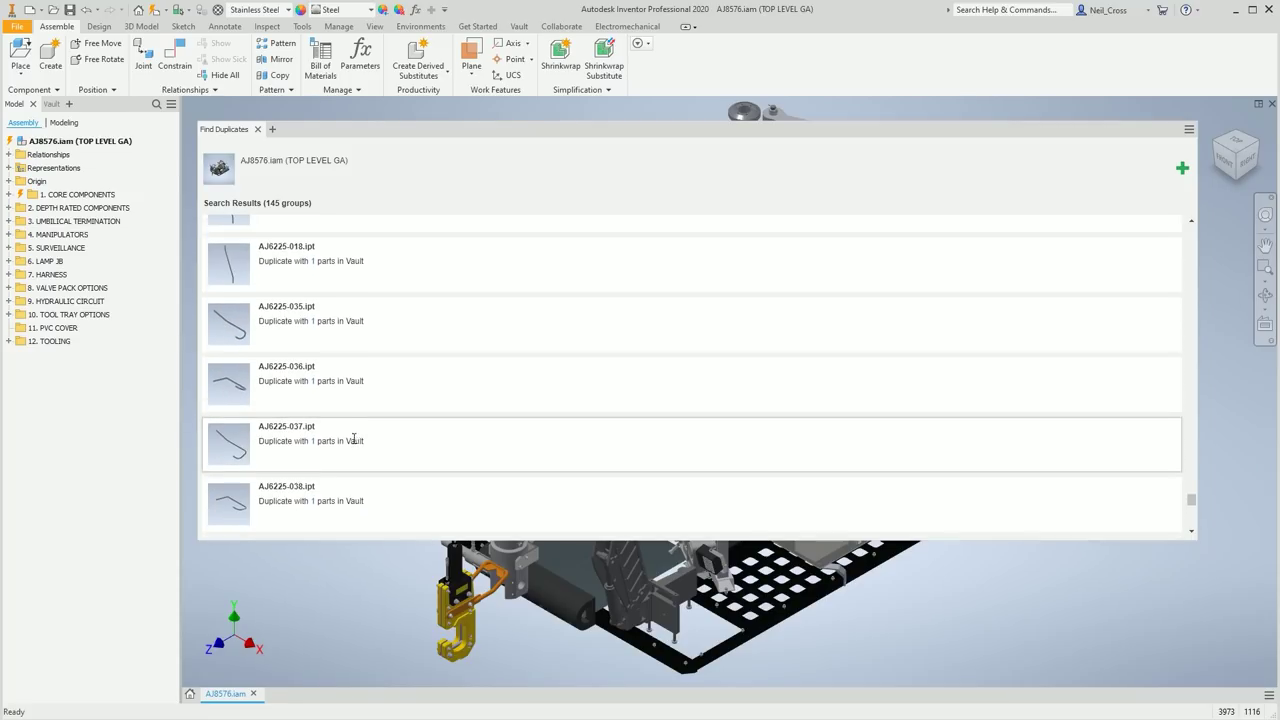